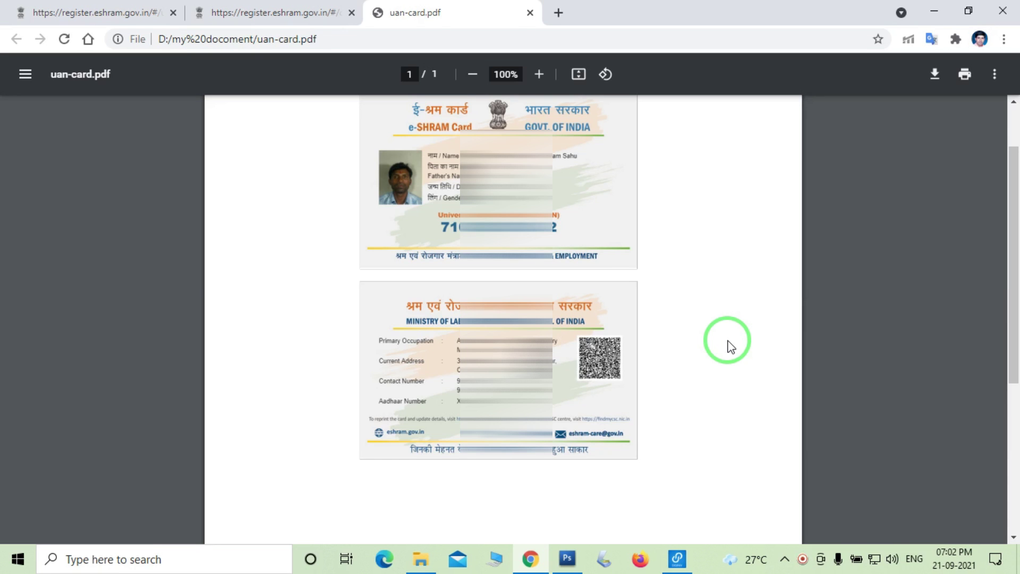
- Close the uan-card PDF tab and switch to the NDUW registration users tab
key(ctrl+w)
key(ctrl+shift+Tab)
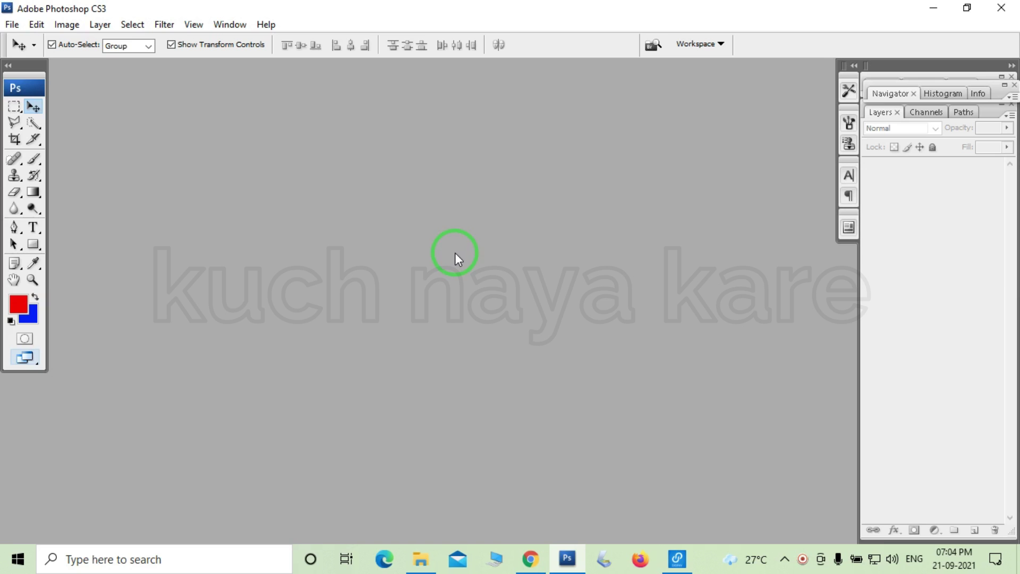
- Create a new document with the International Paper preset at A4 size (210×297 mm, 300 ppi)
click(12, 25)
click(25, 41)
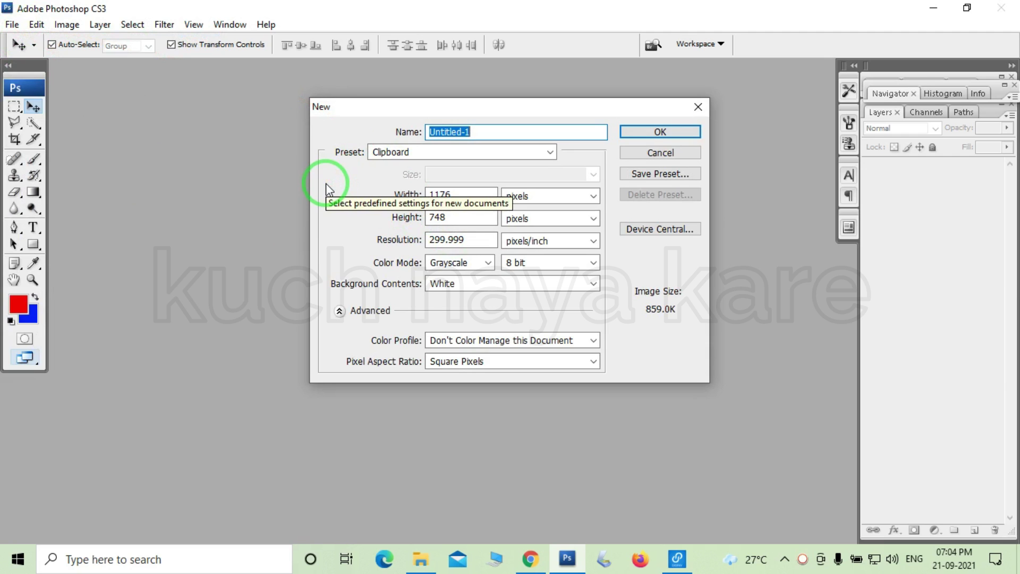
click(548, 152)
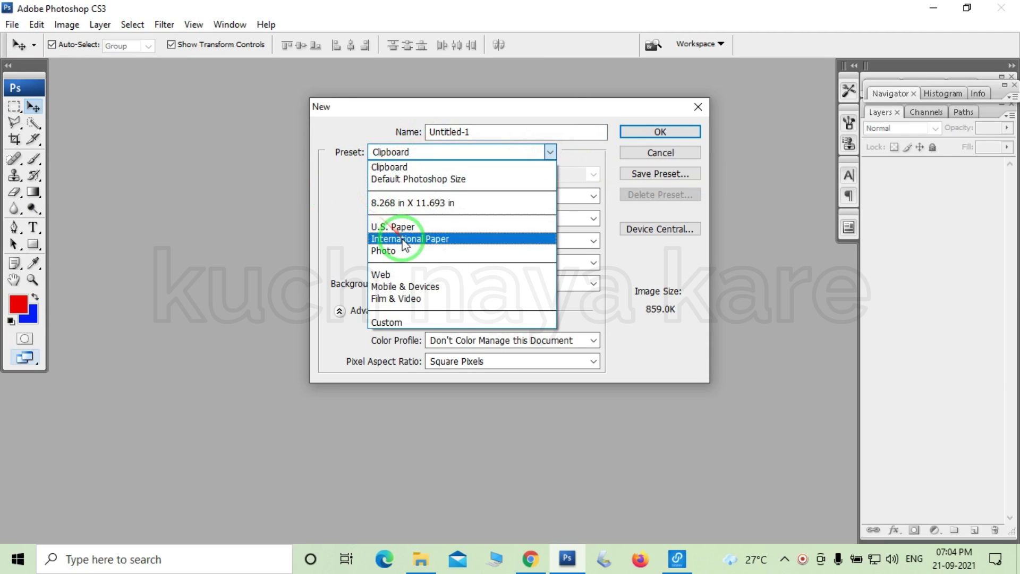
click(404, 239)
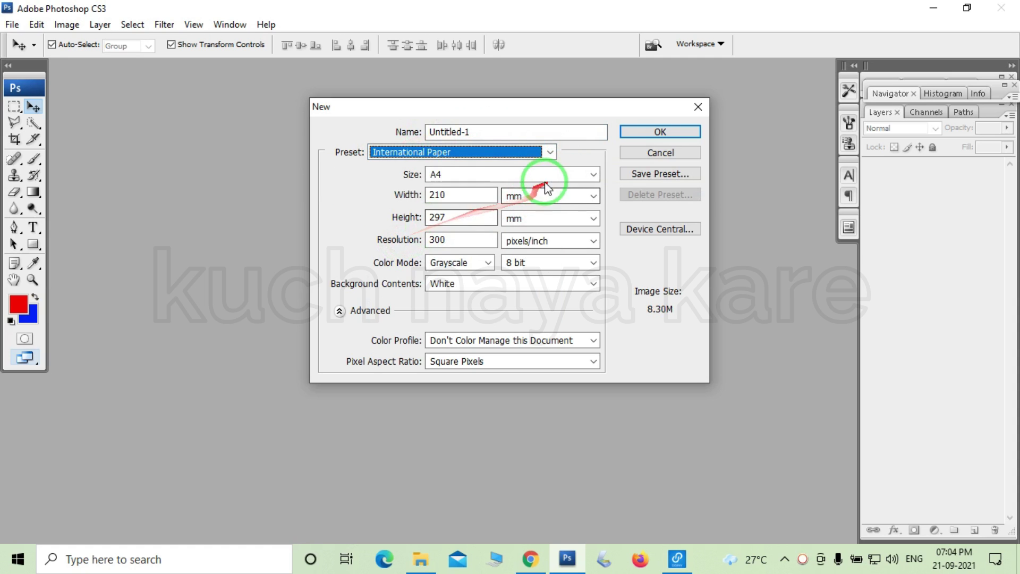
click(479, 174)
click(453, 213)
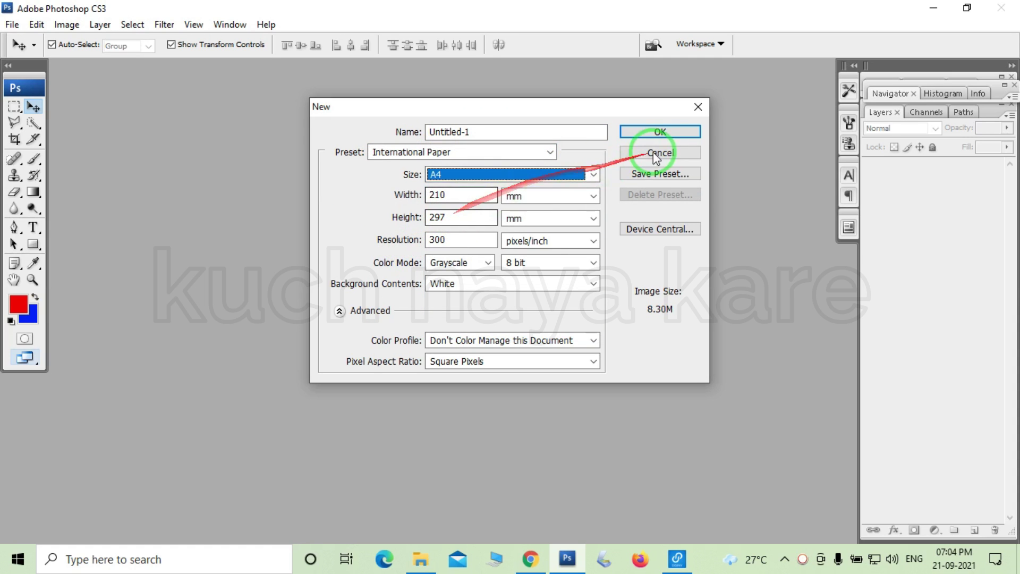
click(653, 131)
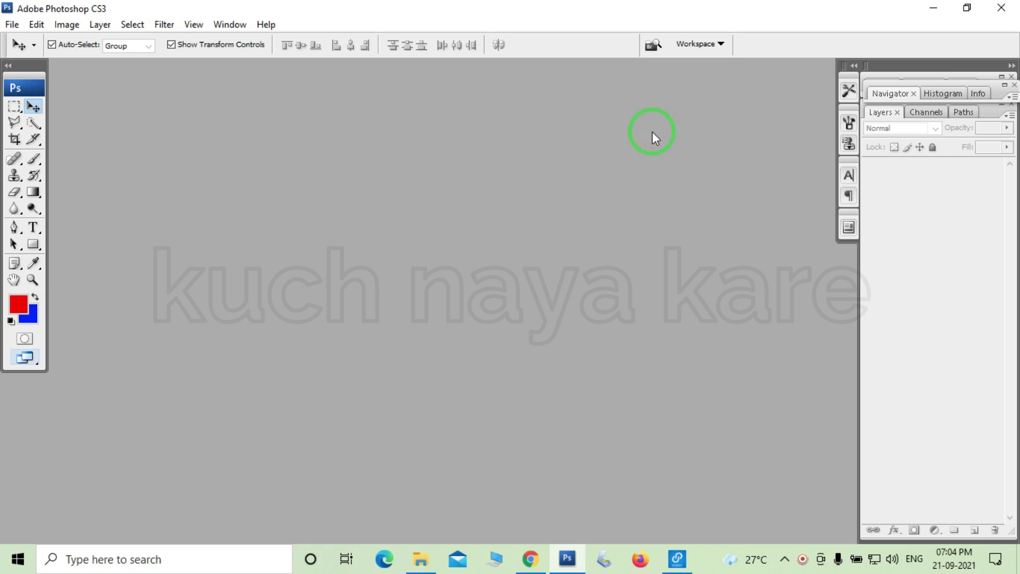
- Maximize Untitled-1, place left-edge and top-edge guides, and zoom into the top-left corner
drag(228, 87, 402, 88)
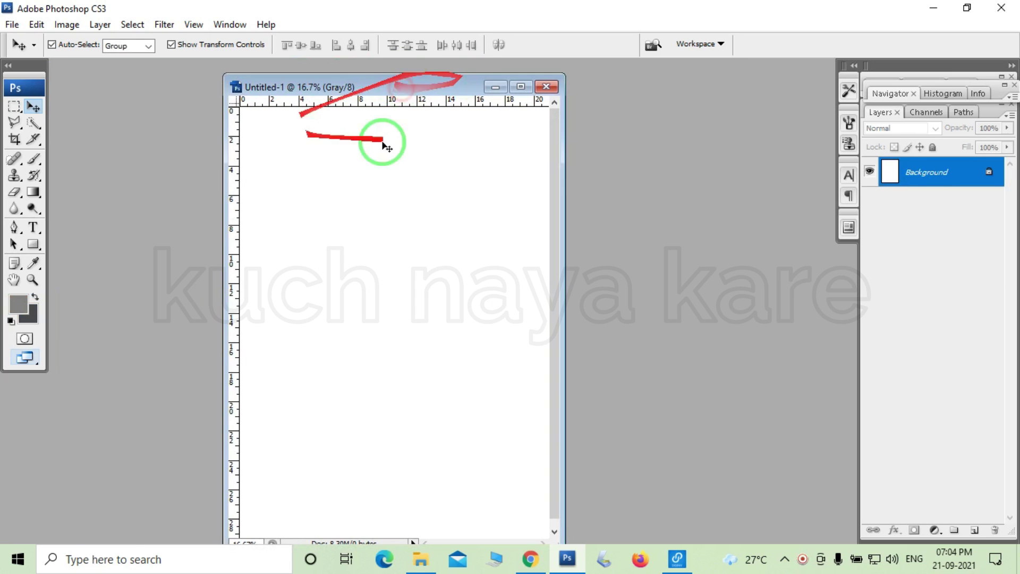
click(521, 87)
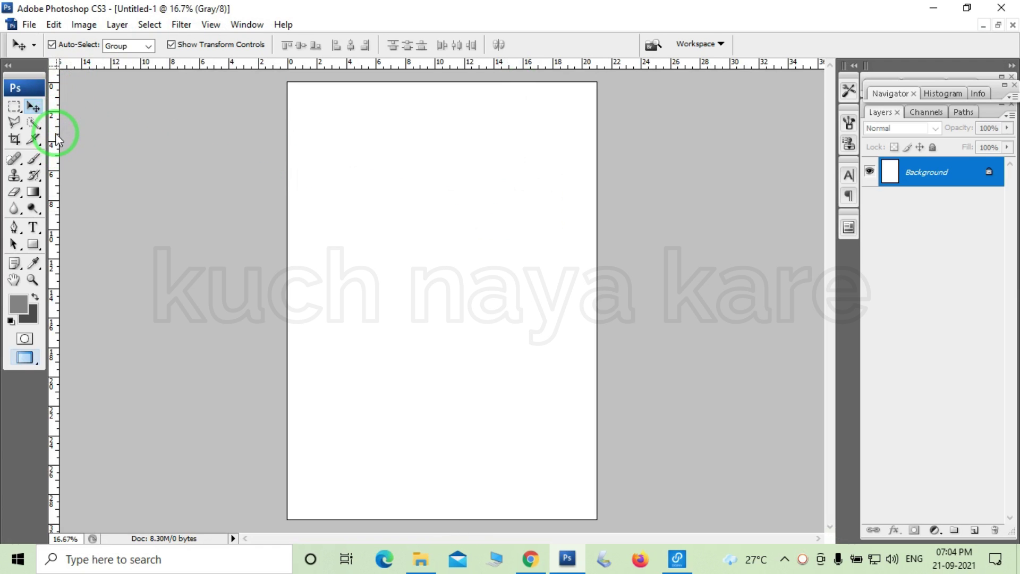
drag(53, 135, 301, 135)
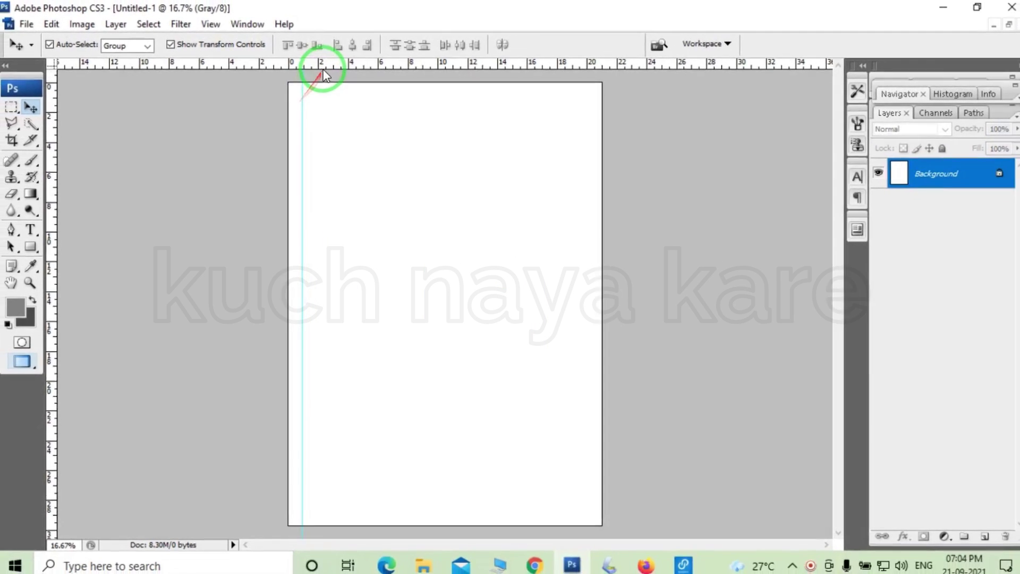
drag(321, 65, 325, 90)
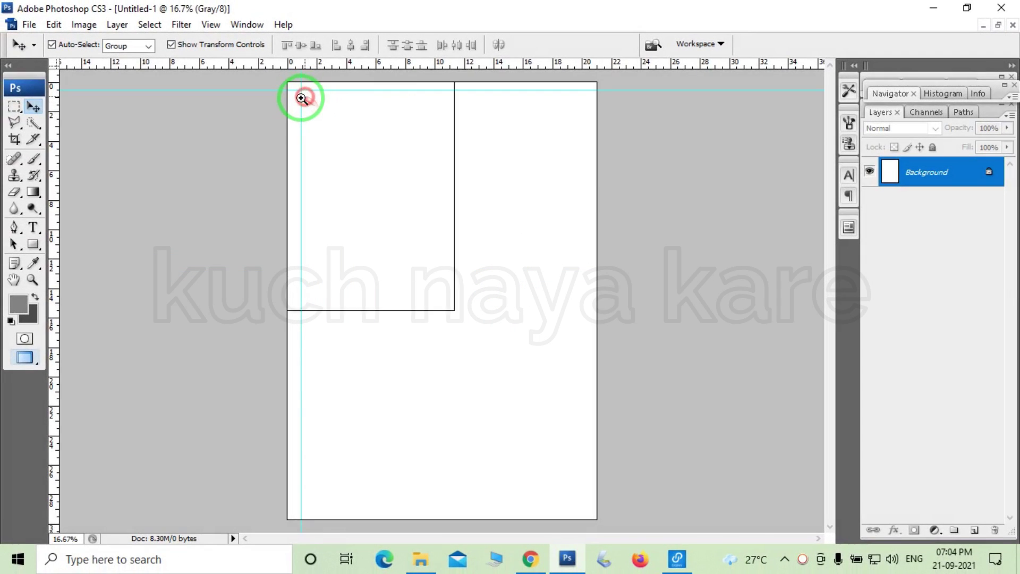
click(303, 95)
click(155, 98)
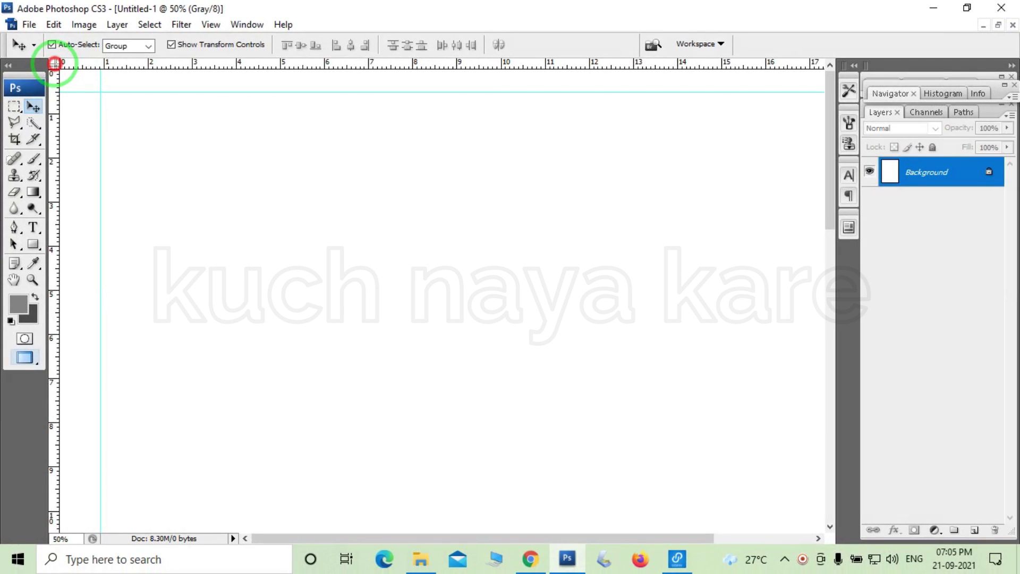
- Set the ruler zero point at the top-left guide intersection
drag(54, 64, 99, 94)
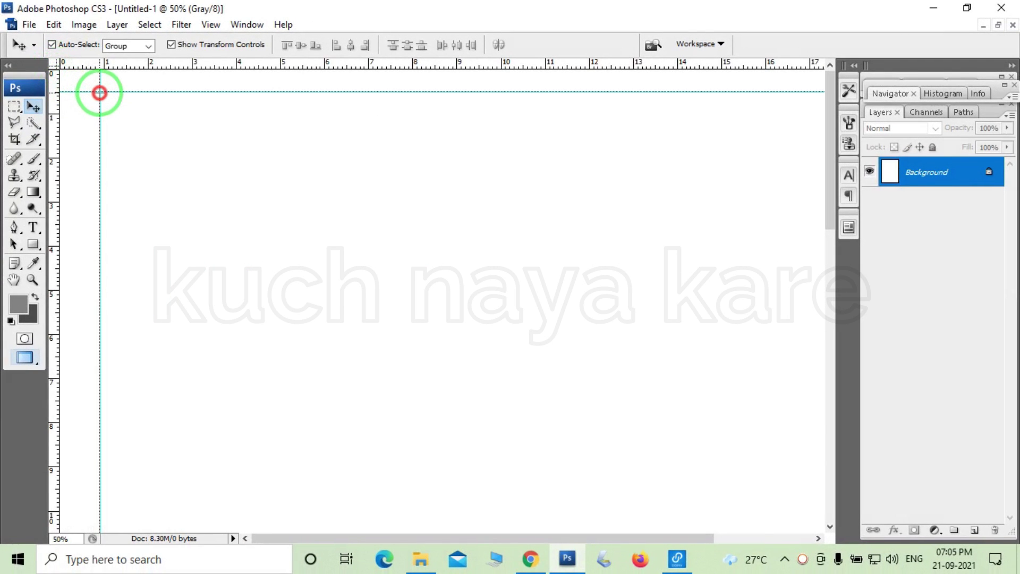
drag(99, 94, 100, 90)
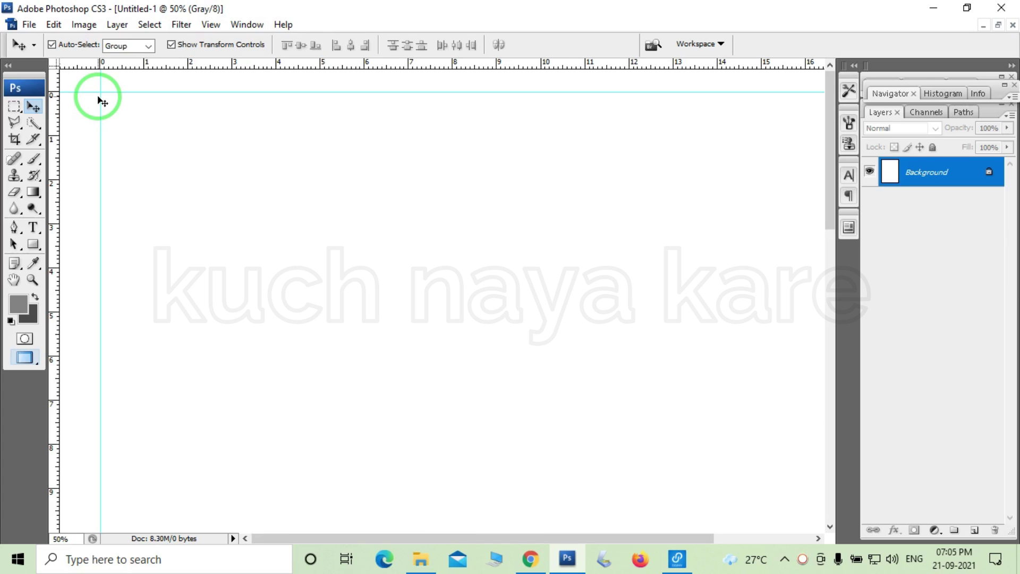
drag(68, 170, 159, 179)
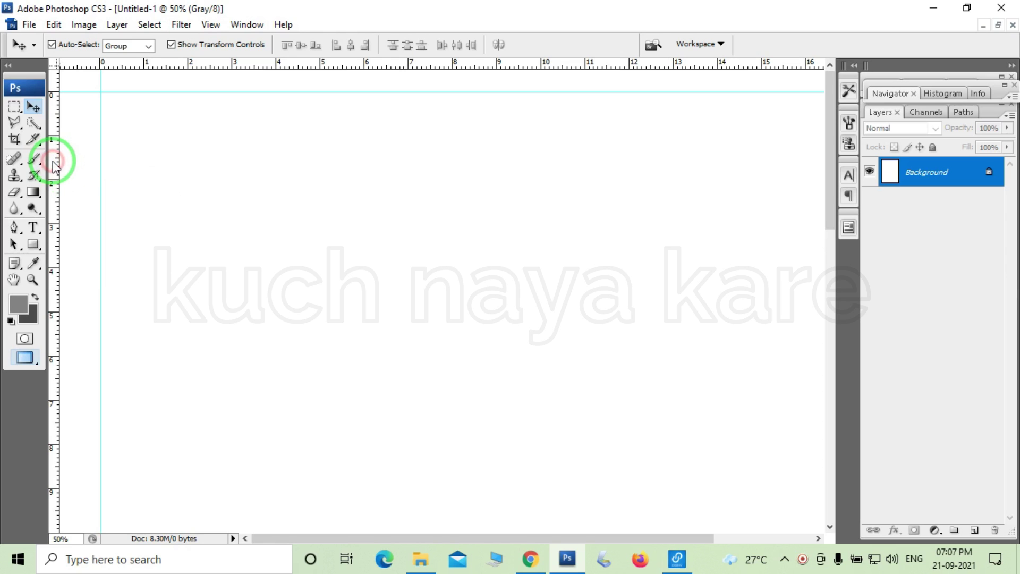
- Add a second vertical guide at about 8.5 cm, then zoom back out
mouse_move(55, 208)
mouse_down()
mouse_move(312, 198)
mouse_move(431, 166)
mouse_move(476, 81)
mouse_up()
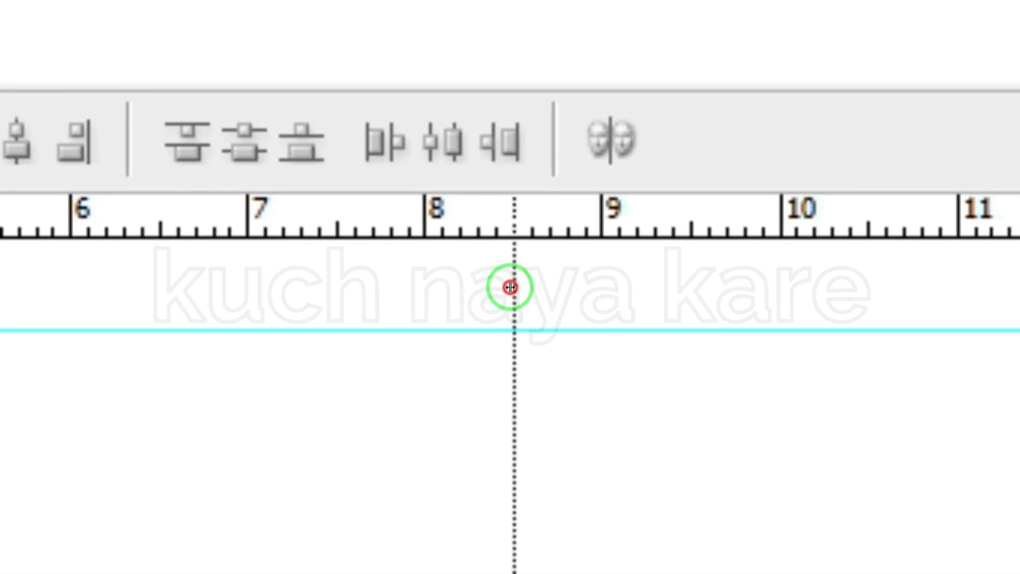
mouse_move(510, 287)
mouse_down()
mouse_move(503, 294)
mouse_move(510, 287)
mouse_up()
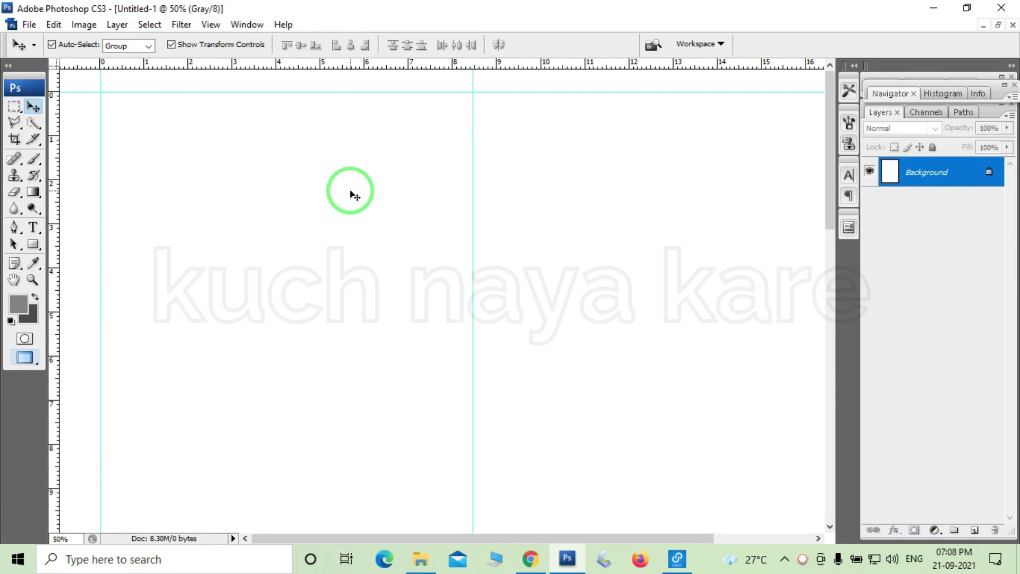
ctrl+alt+click(351, 192)
ctrl+alt+click(351, 193)
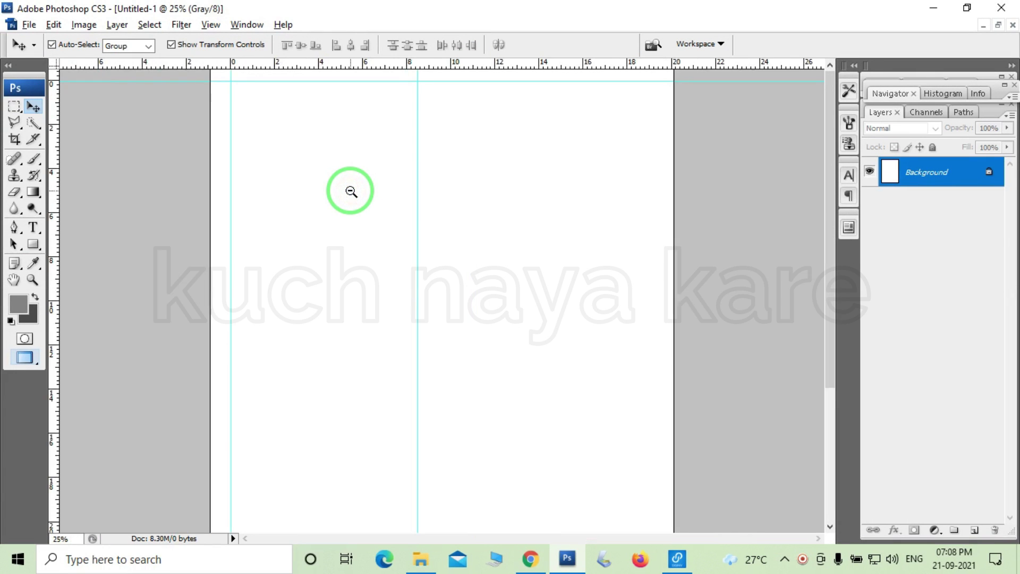
- Restore the A4 document to a floating window and move it to the right
click(998, 24)
drag(392, 88, 450, 82)
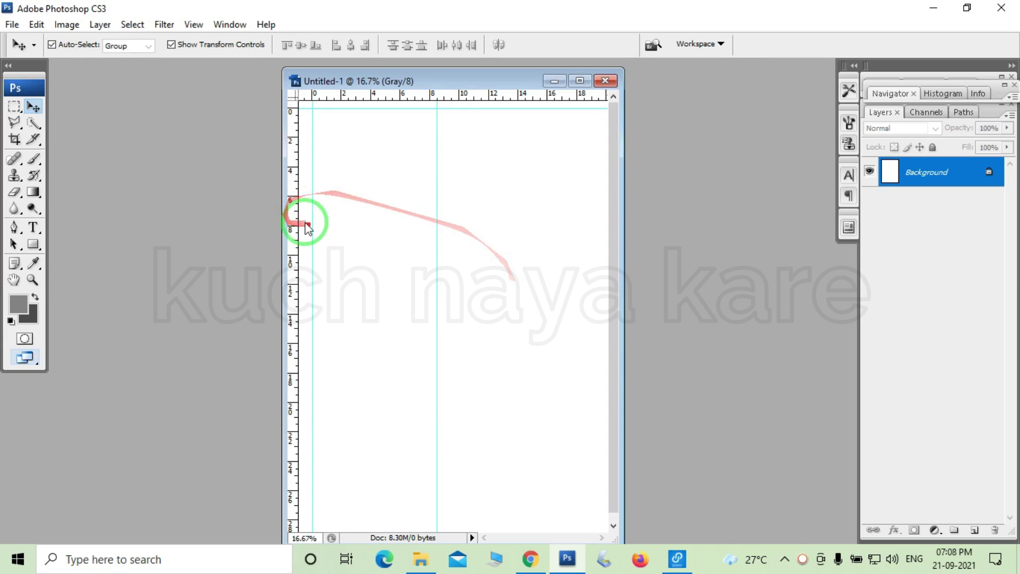
drag(456, 80, 611, 78)
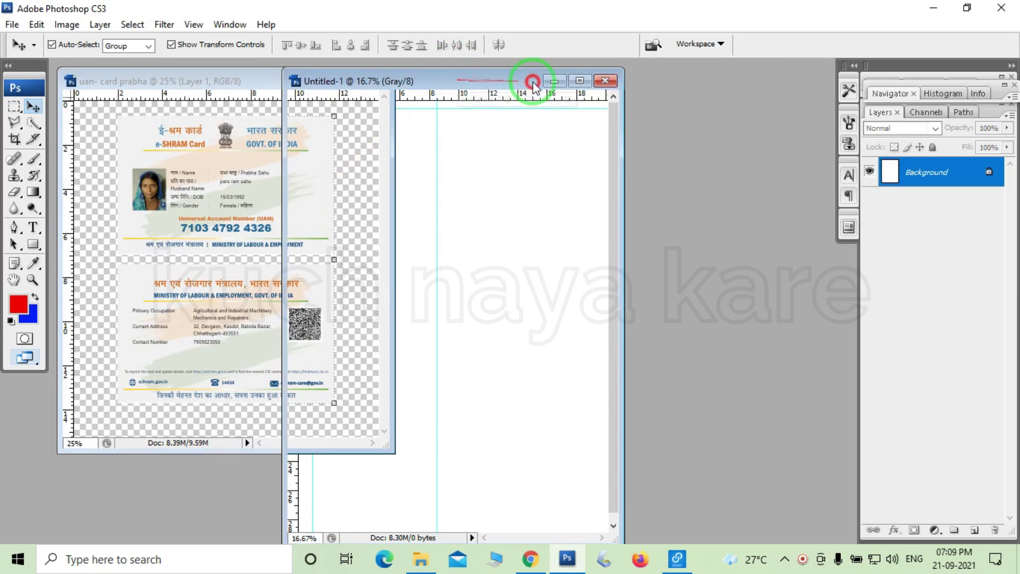
- Select the e-Shram card's front half and drag it onto the A4 page as Layer 1
click(14, 106)
click(102, 123)
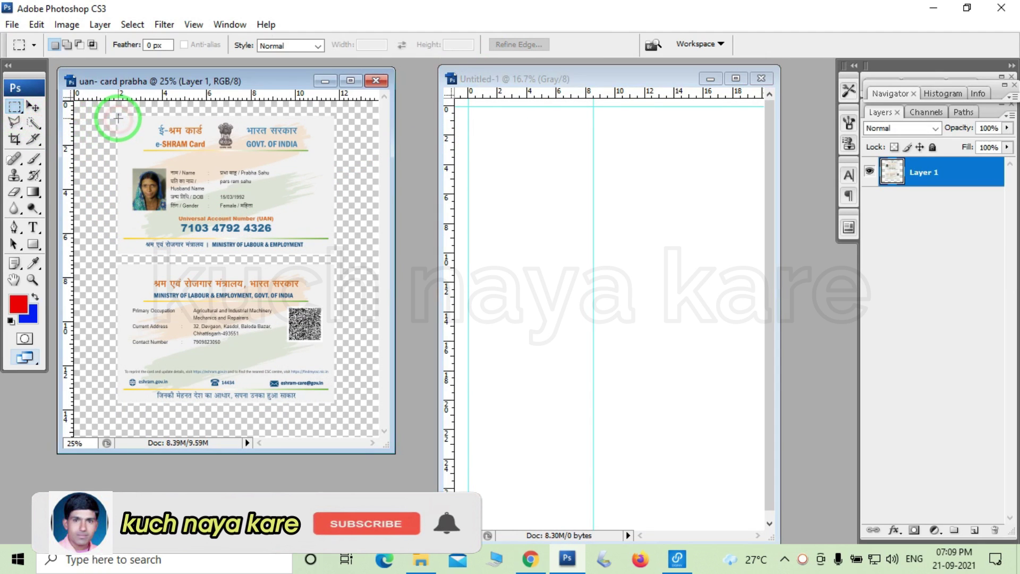
mouse_move(117, 117)
mouse_down()
mouse_move(213, 219)
mouse_move(336, 254)
mouse_up()
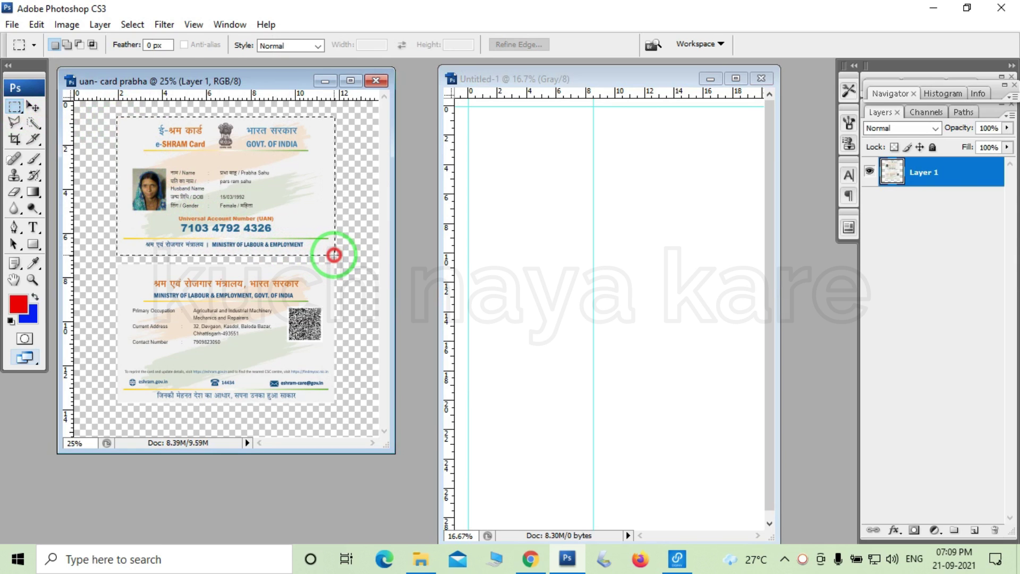
key(v)
mouse_move(248, 213)
mouse_down()
mouse_move(546, 221)
mouse_move(567, 275)
mouse_up()
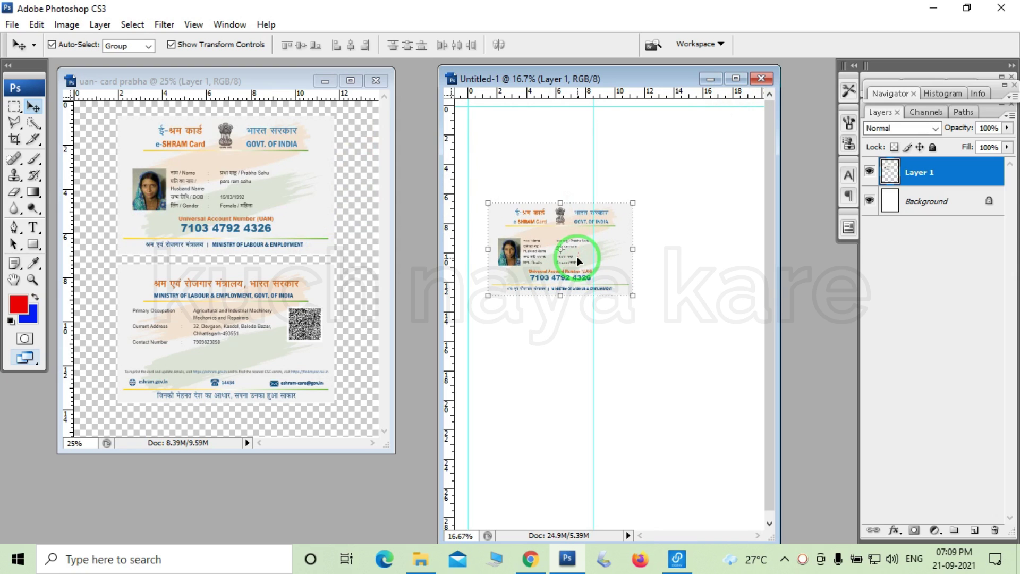
- Move the card front to the top-left guide corner and scale it proportionally between the guides
click(736, 79)
mouse_move(366, 221)
mouse_down()
mouse_move(372, 255)
mouse_move(365, 151)
mouse_up()
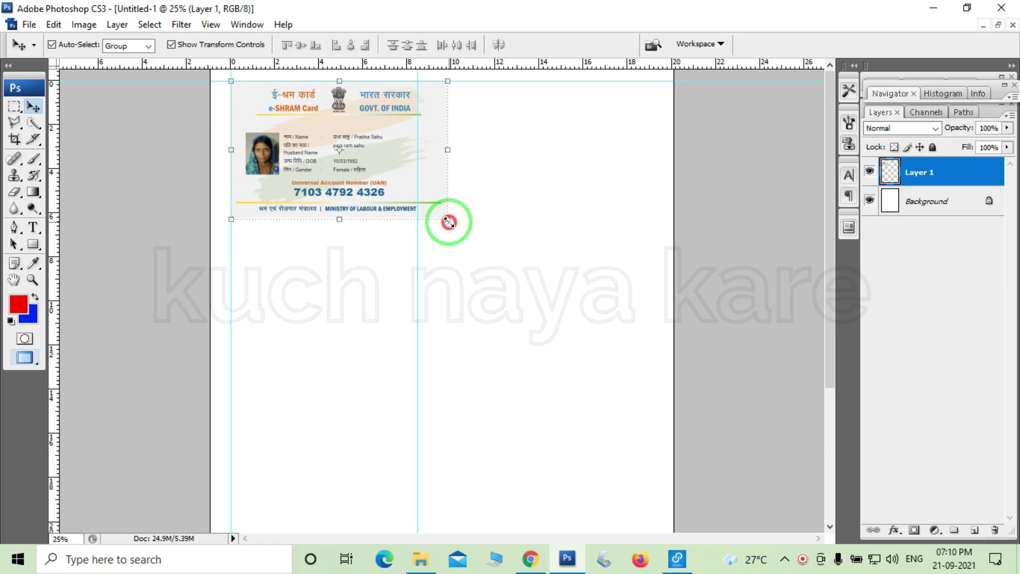
click(448, 220)
drag(448, 222, 446, 214)
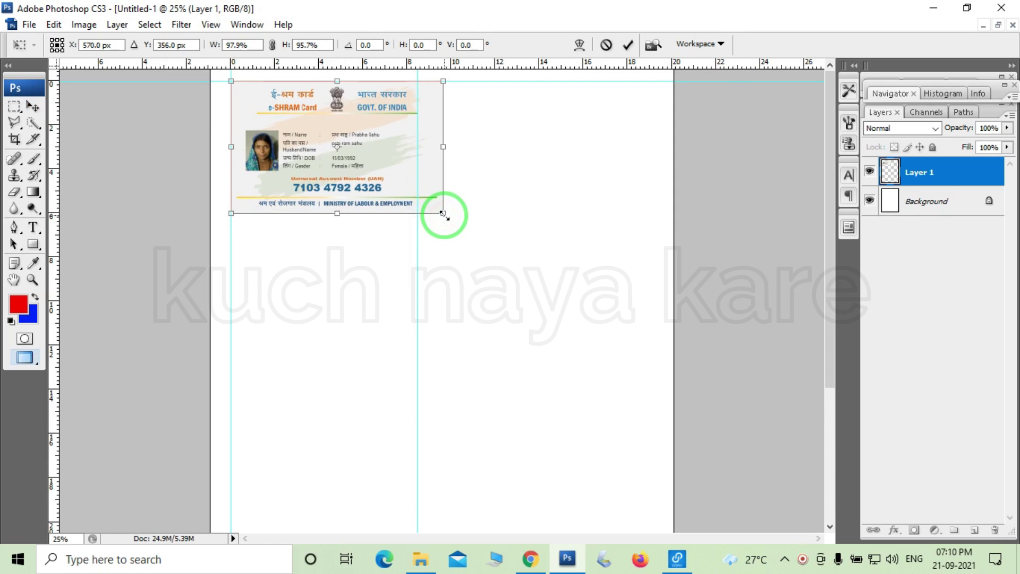
key(ctrl+z)
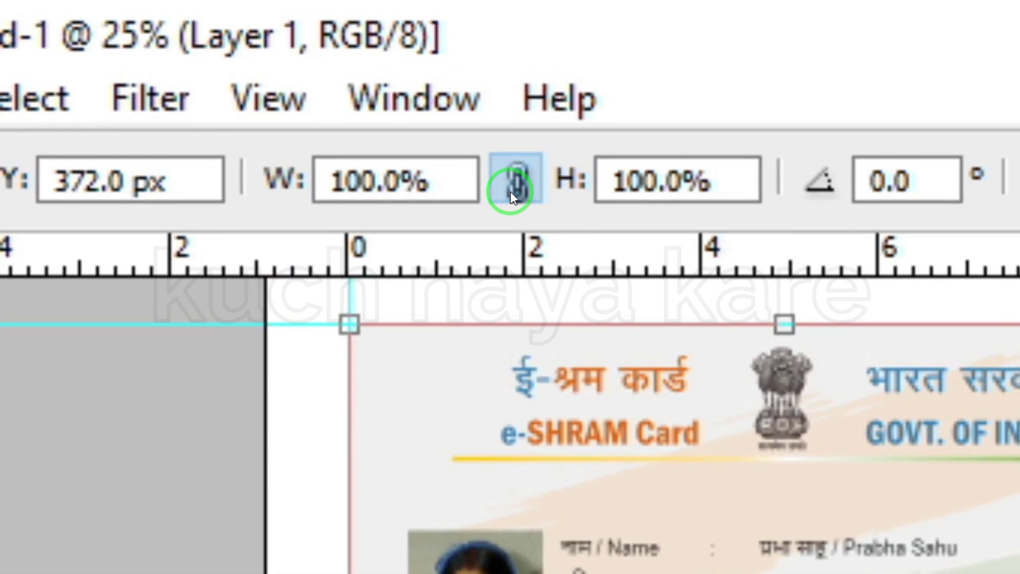
click(511, 195)
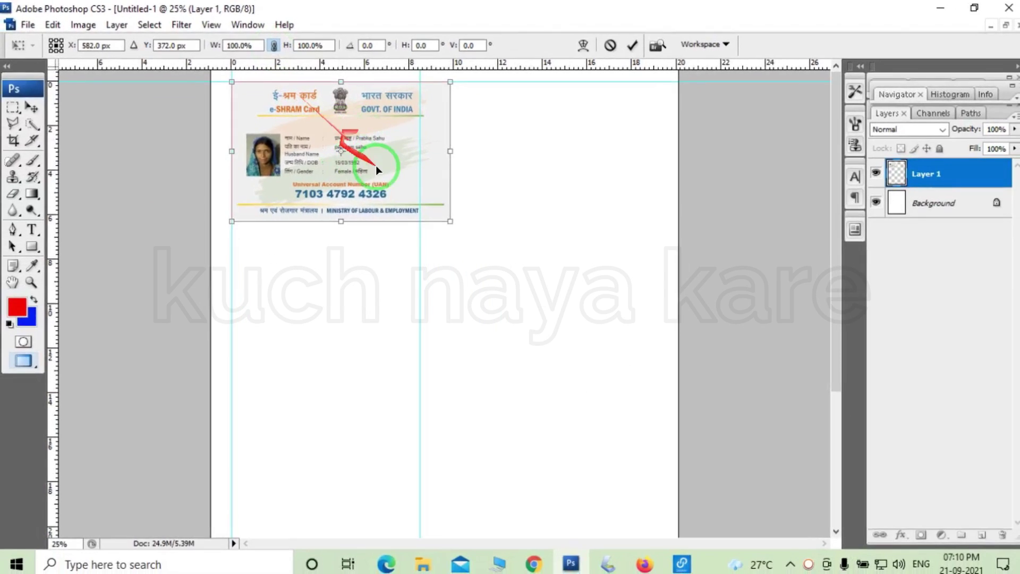
mouse_move(425, 206)
mouse_down()
mouse_move(355, 176)
mouse_move(412, 217)
mouse_up()
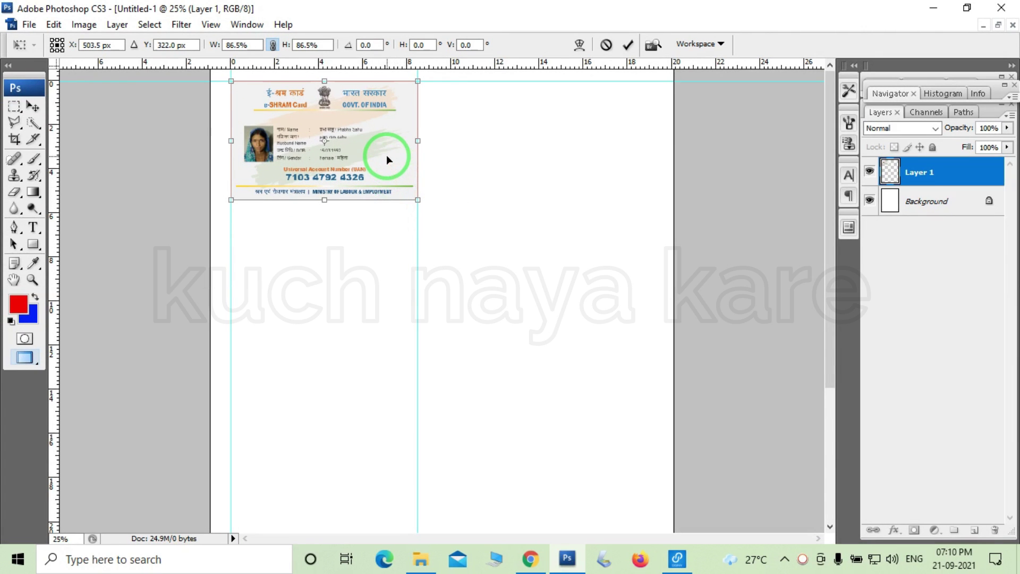
key(Return)
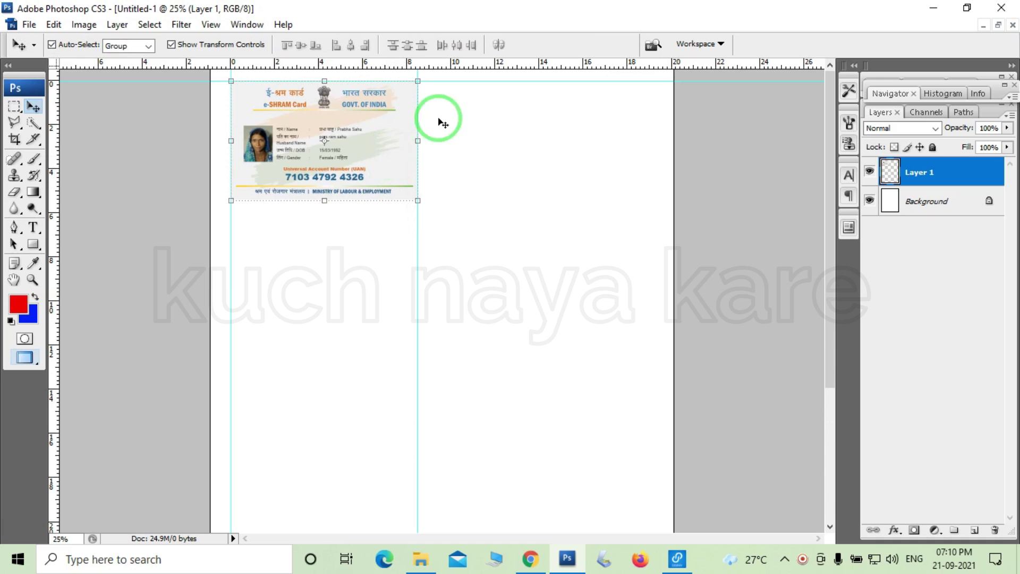
- Restore floating windows and select the back half of the card image
click(998, 25)
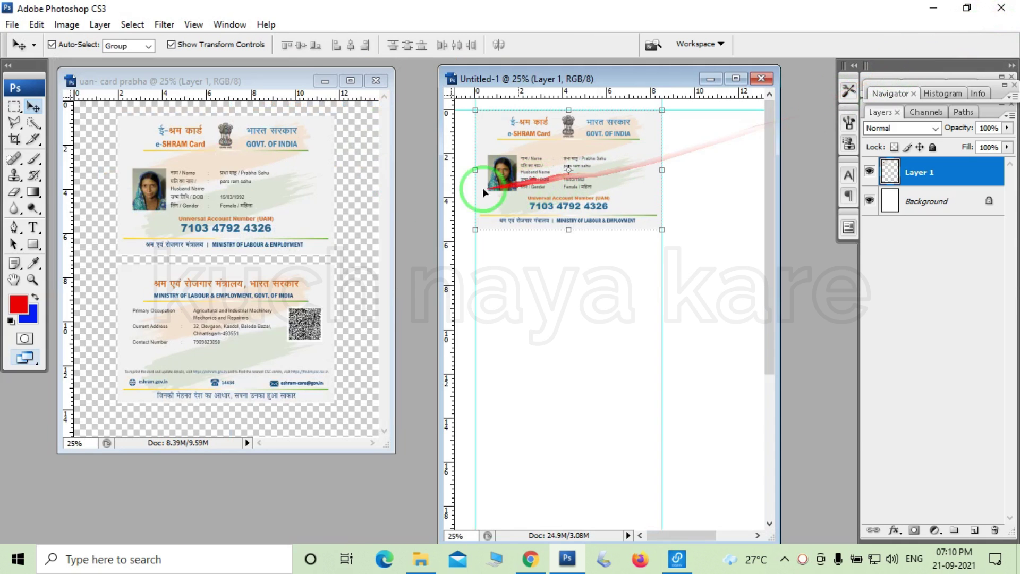
click(14, 108)
click(118, 265)
drag(118, 265, 333, 399)
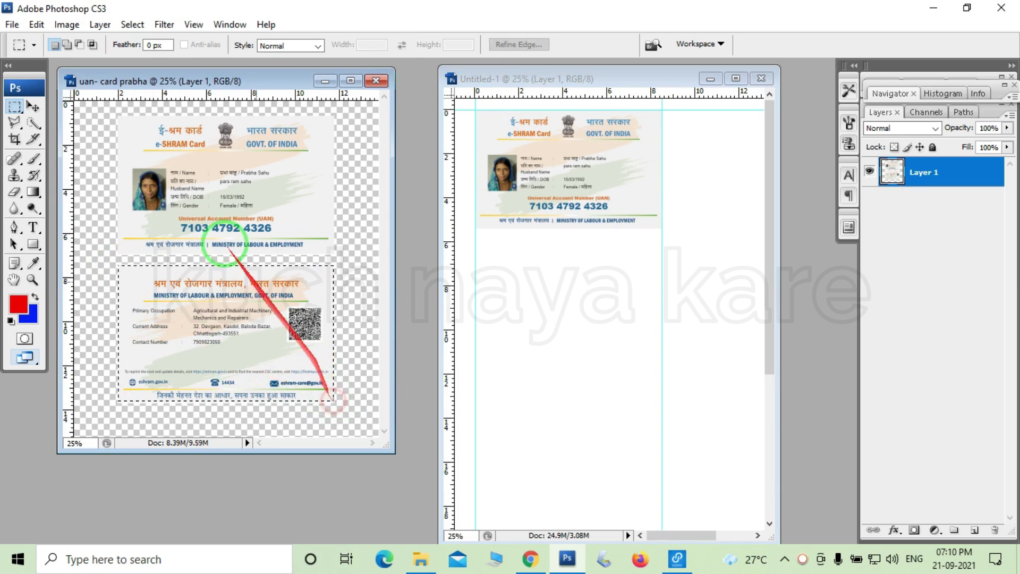
- Drag the card back onto the page beside the front and scale it to 88.1%
click(34, 109)
mouse_move(251, 326)
mouse_down()
mouse_move(645, 254)
mouse_move(638, 262)
mouse_up()
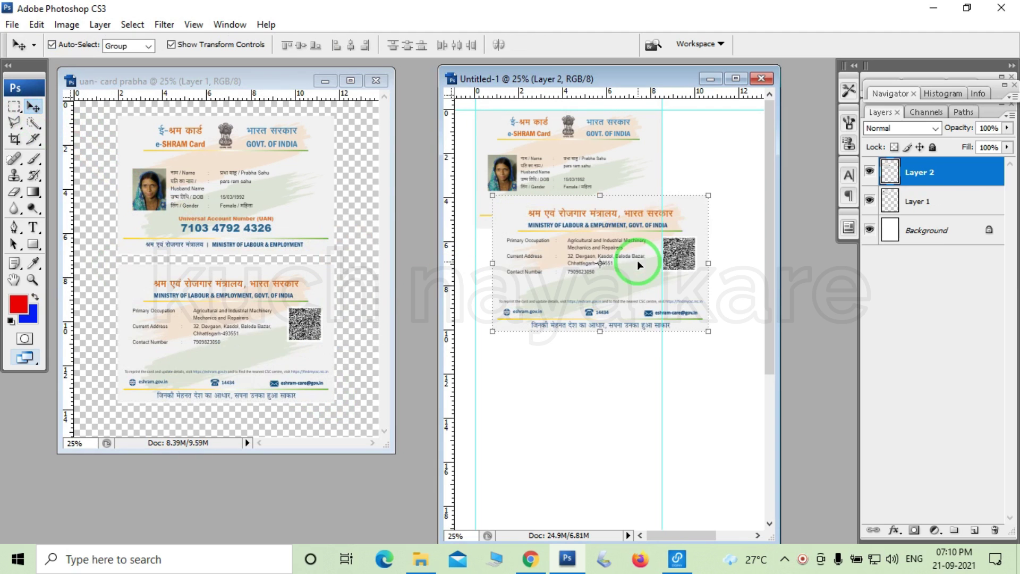
click(735, 80)
mouse_move(359, 269)
mouse_down()
mouse_move(537, 211)
mouse_move(532, 170)
mouse_up()
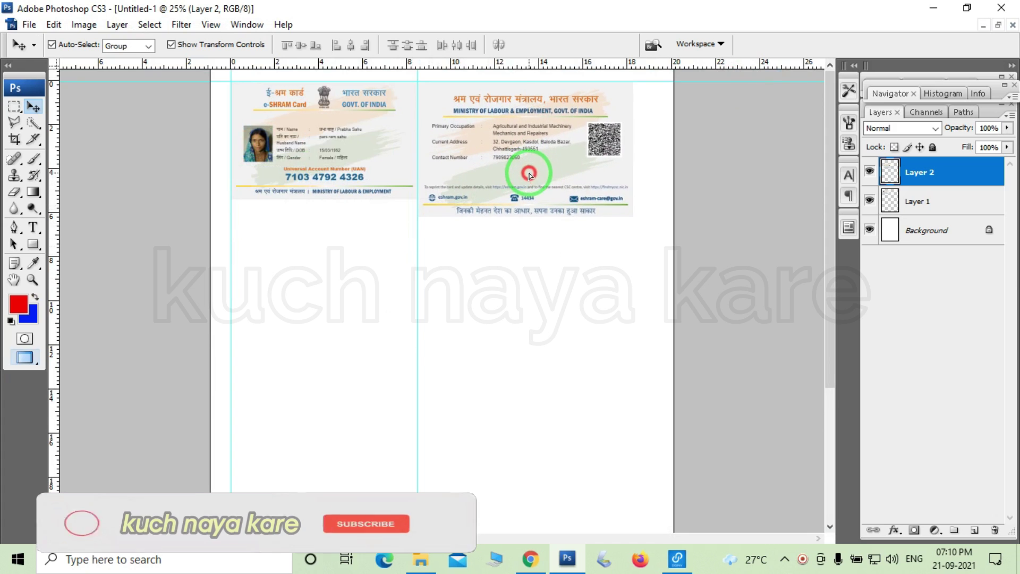
drag(633, 218, 610, 200)
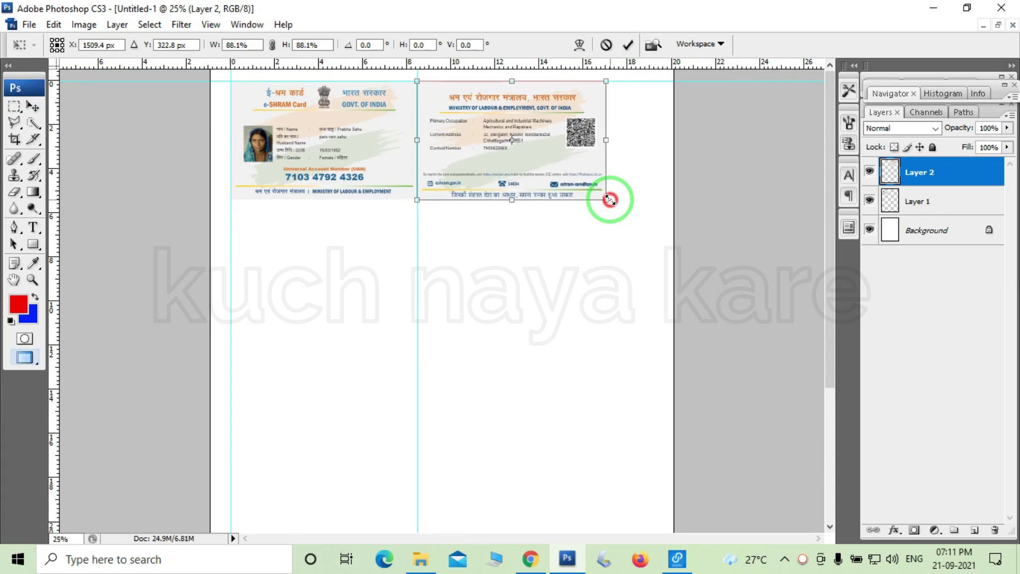
double_click(562, 171)
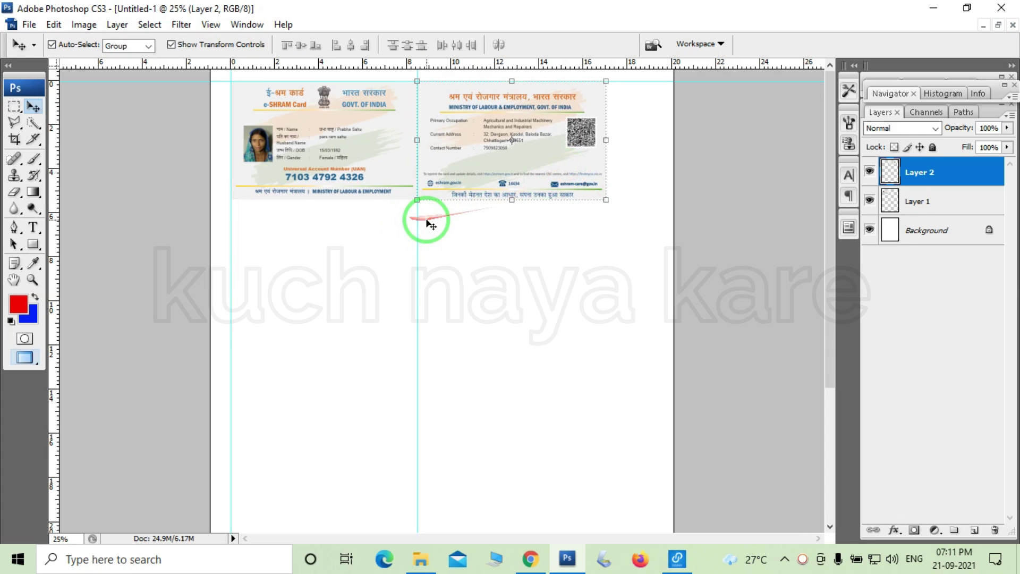
- Add a horizontal guide along the bottom edge of the card pair
click(411, 215)
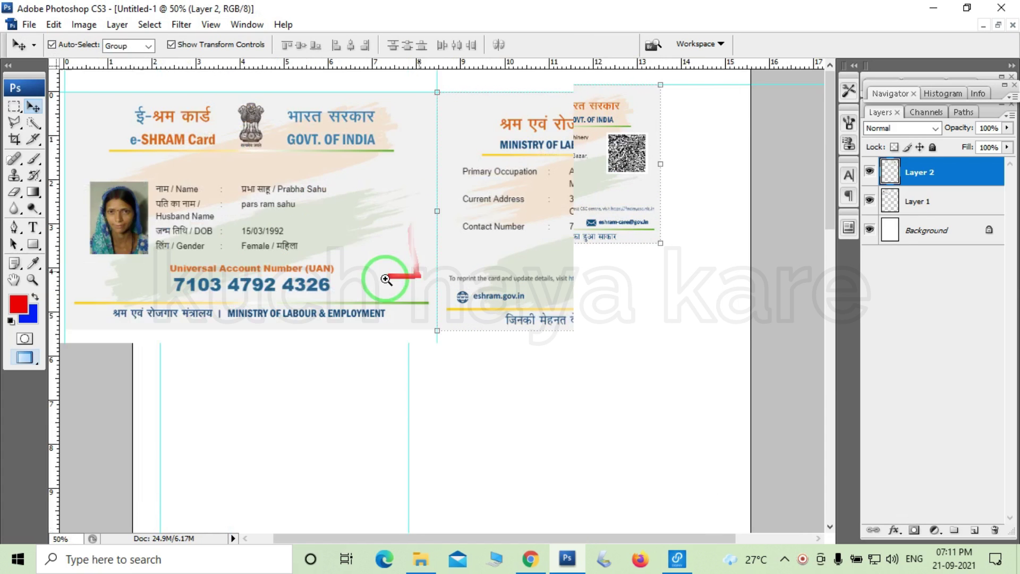
click(388, 387)
click(466, 358)
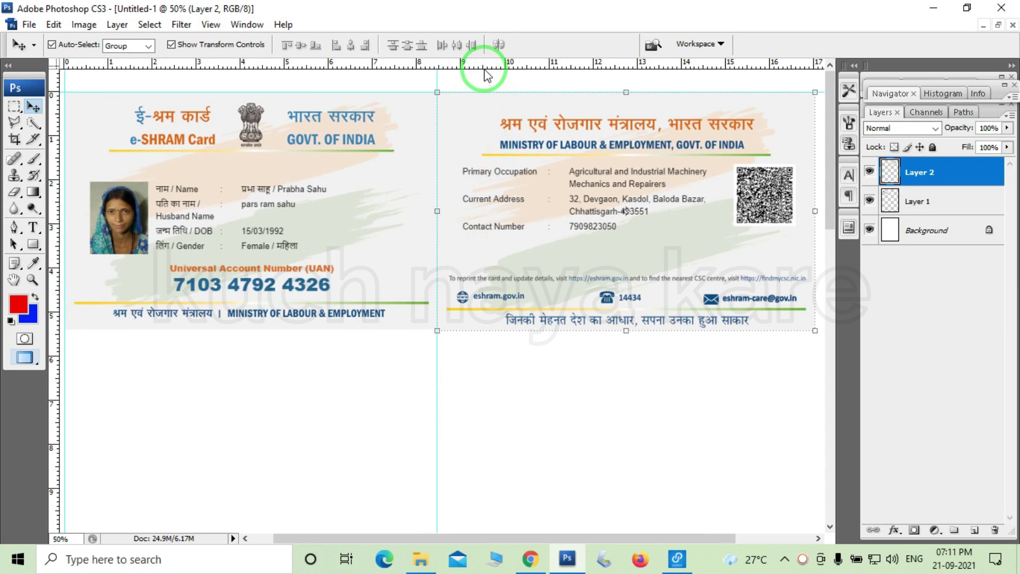
drag(487, 88, 514, 329)
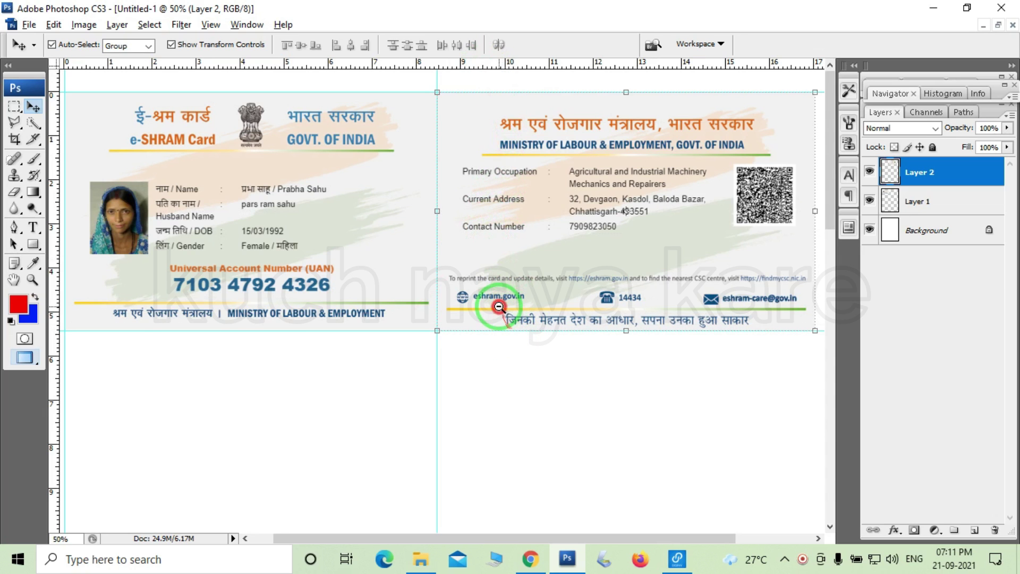
alt+click(499, 307)
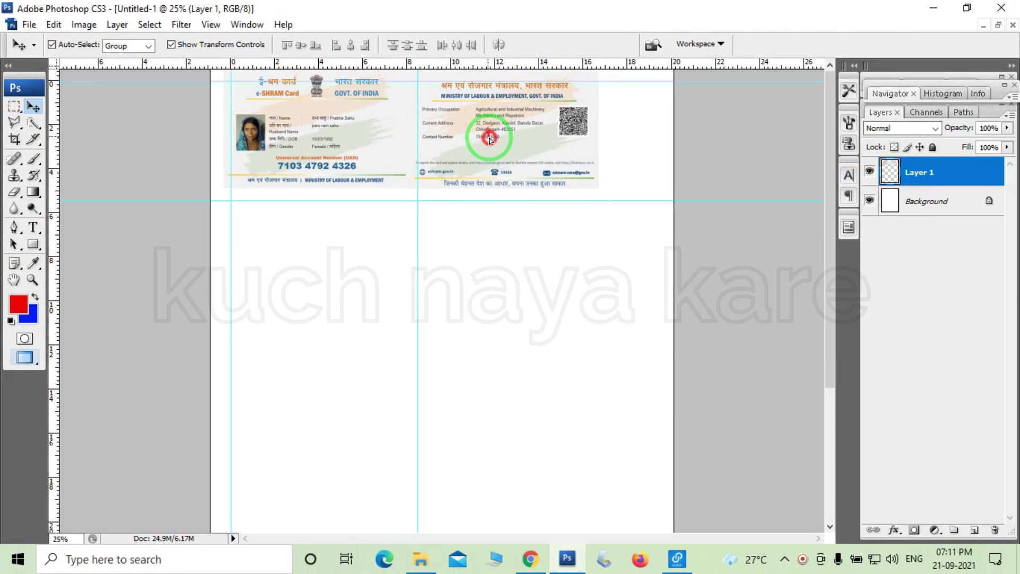
- Add a vertical guide at the back side's right edge and a guide below the first row
mouse_move(494, 149)
mouse_down()
mouse_move(444, 193)
mouse_move(599, 175)
mouse_up()
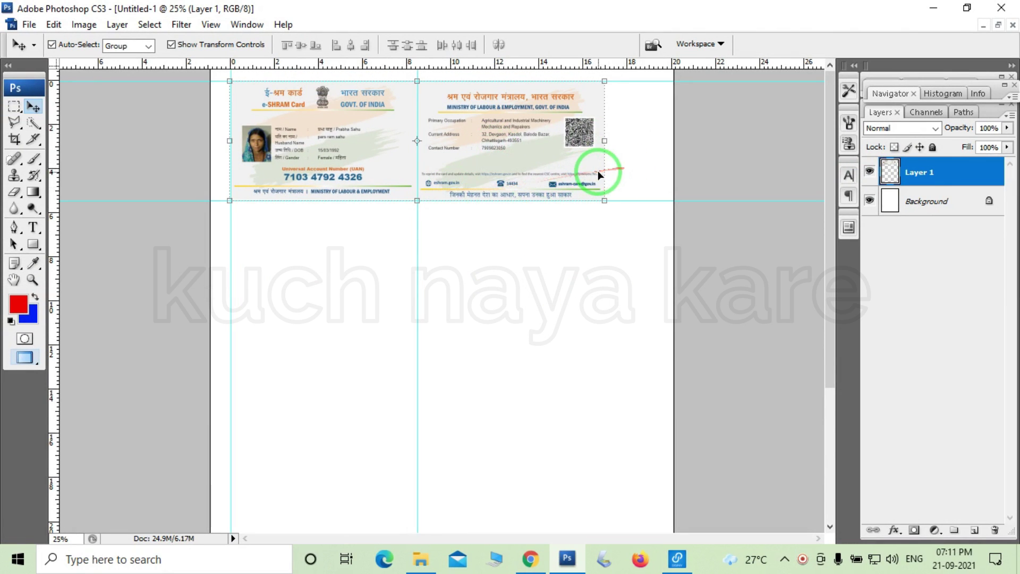
drag(53, 287, 580, 254)
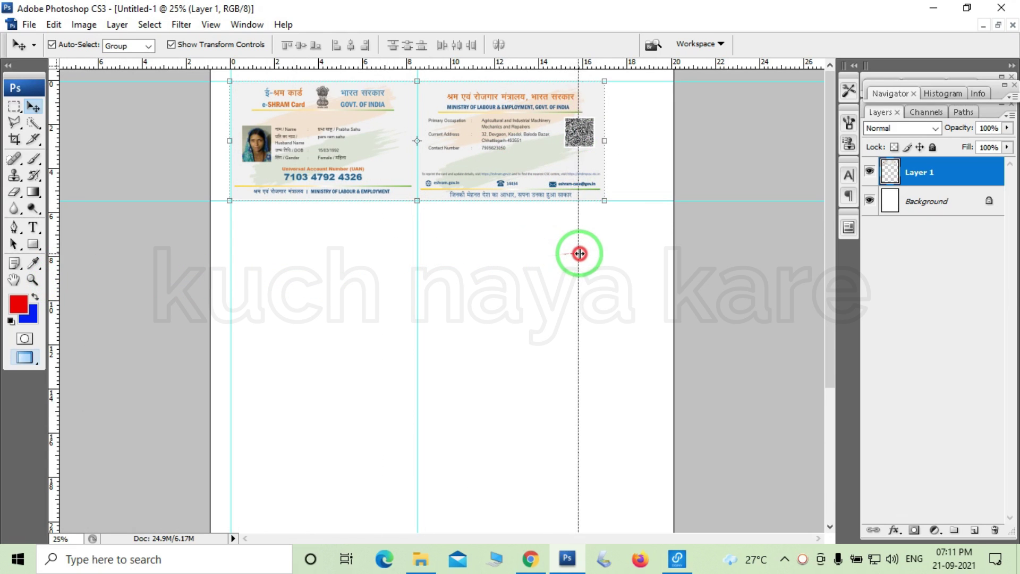
drag(580, 254, 606, 251)
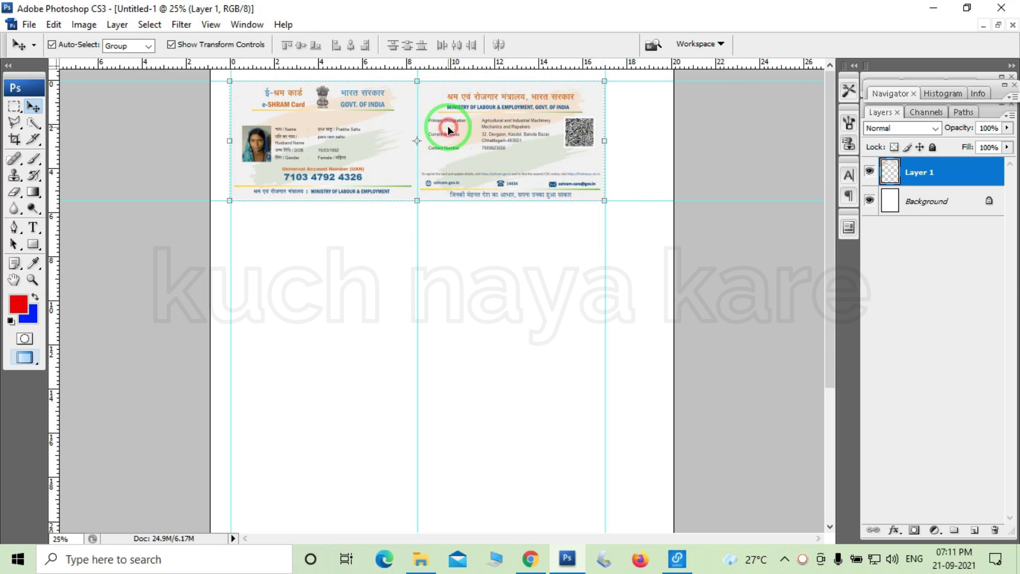
drag(446, 129, 447, 138)
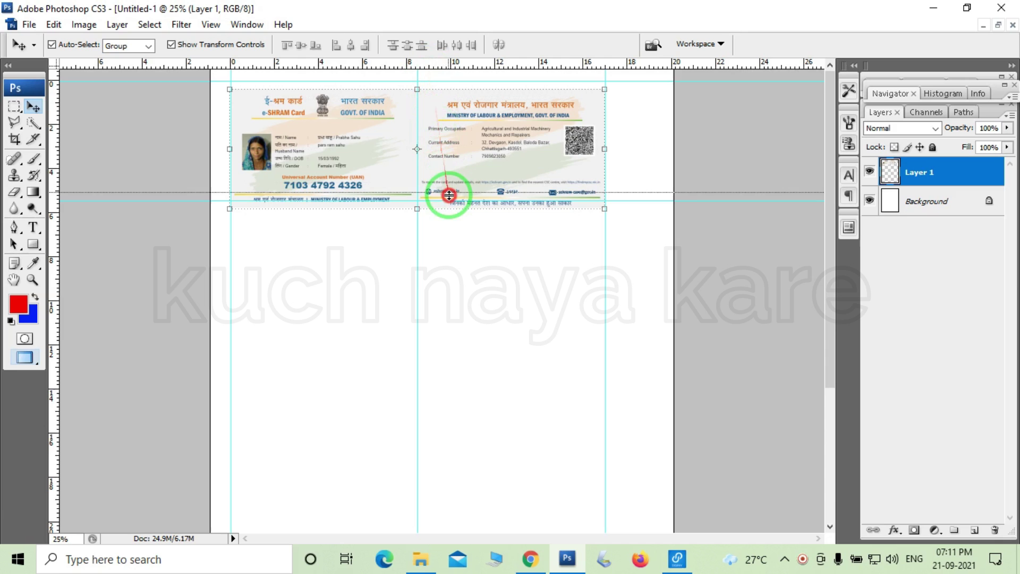
drag(490, 159, 484, 257)
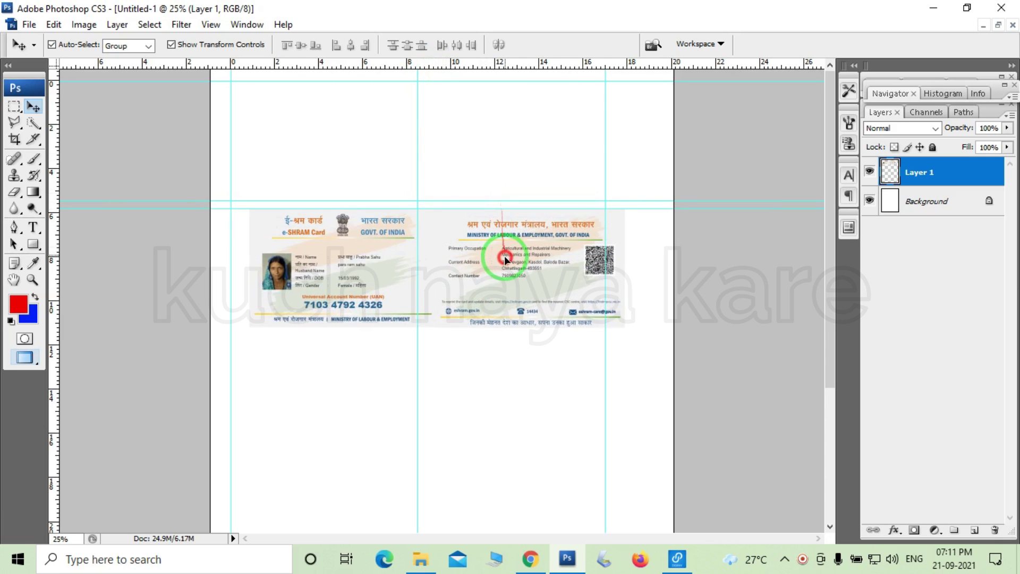
drag(467, 63, 500, 327)
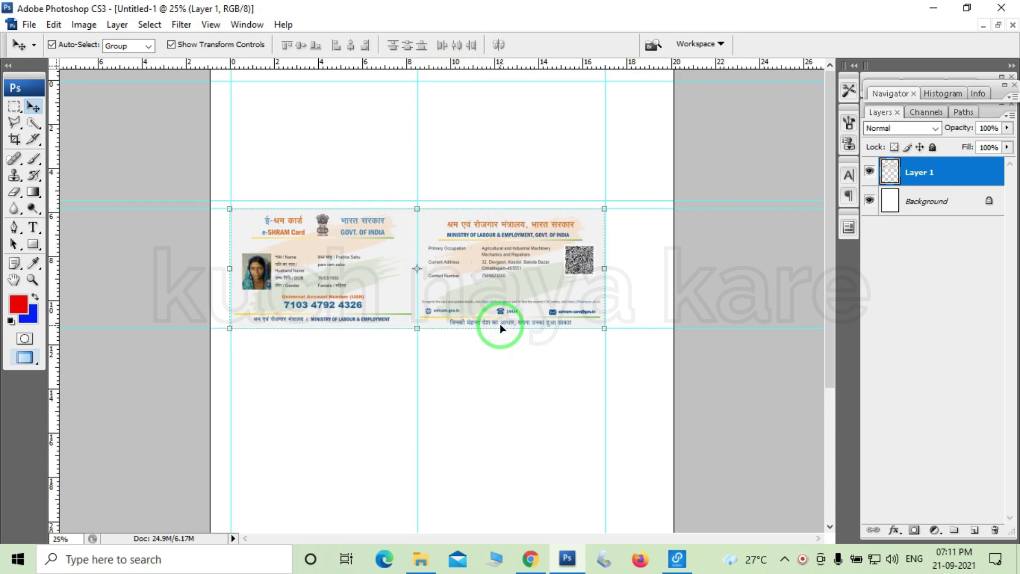
- Step the card pair down the page adding row guides, then return it to the top row
scroll(500, 327, down, 2)
scroll(499, 319, down, 1)
scroll(500, 314, down, 1)
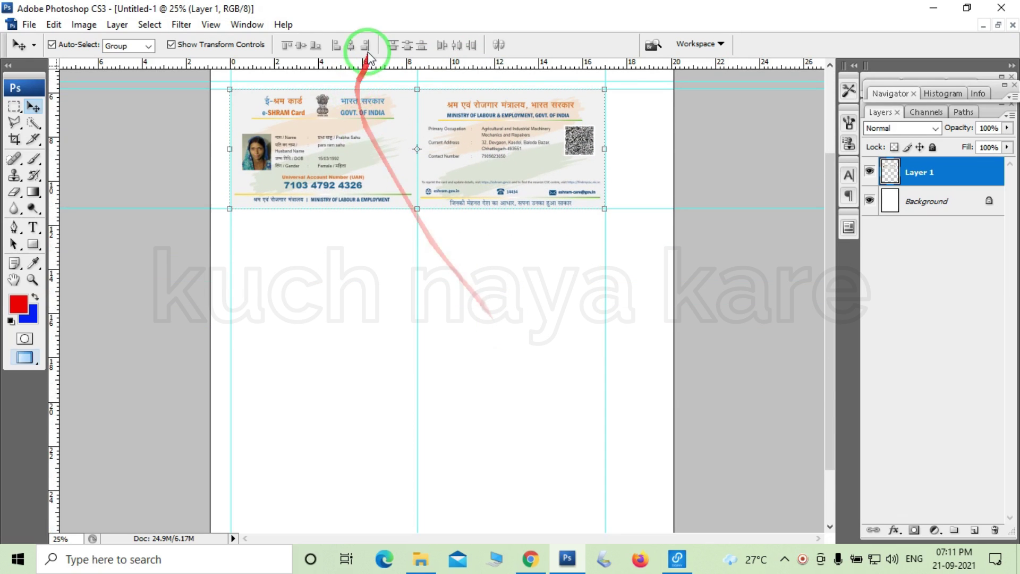
drag(372, 63, 399, 218)
mouse_move(486, 136)
mouse_down()
mouse_move(486, 261)
mouse_move(485, 232)
mouse_up()
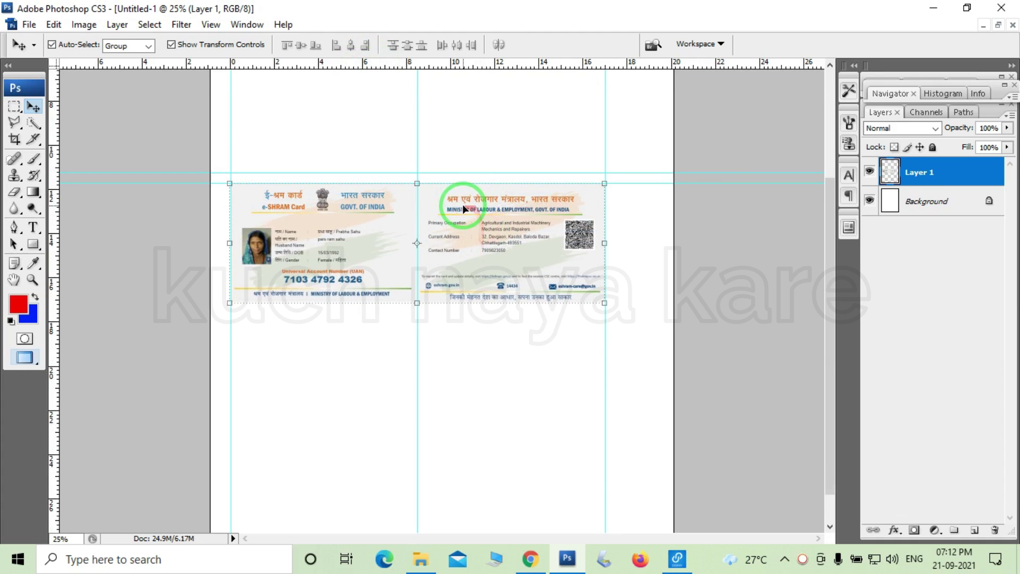
drag(439, 64, 469, 302)
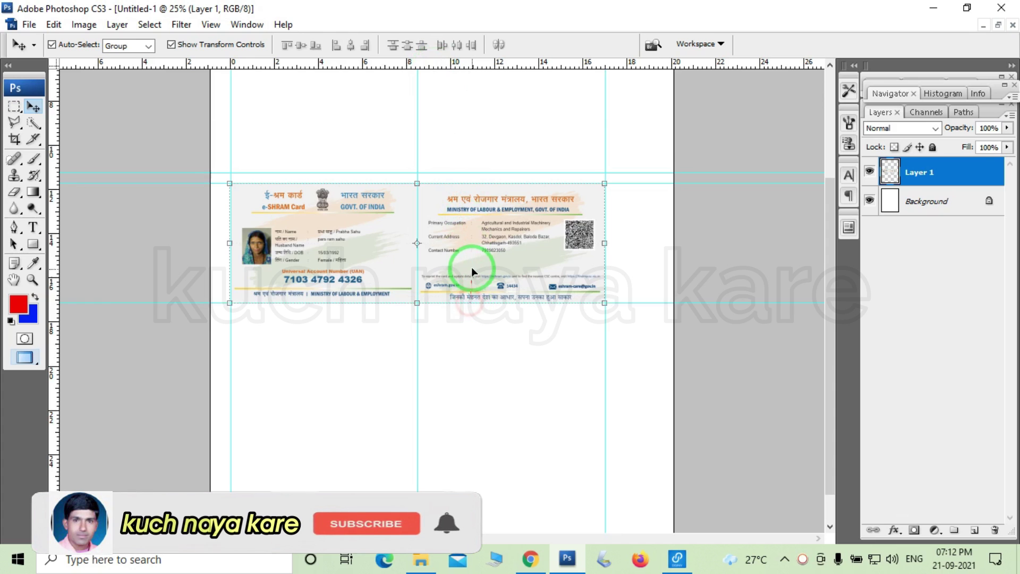
scroll(471, 245, down, 3)
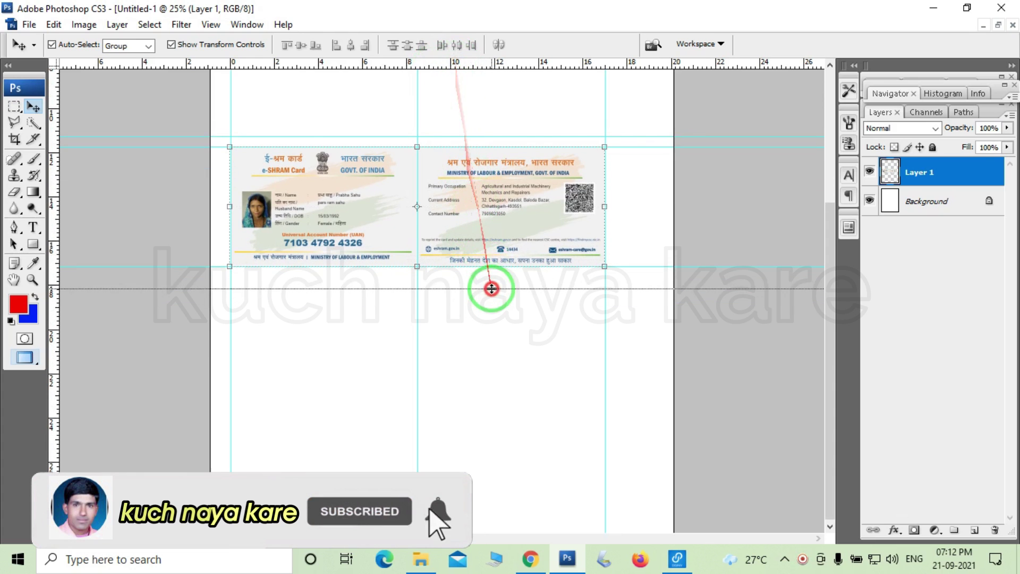
drag(455, 62, 491, 276)
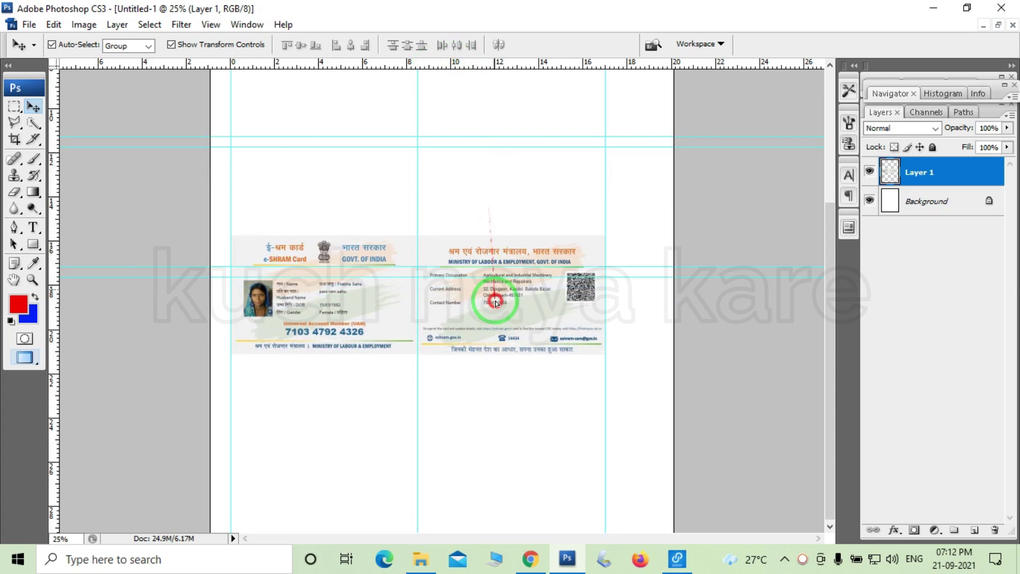
drag(488, 204, 494, 202)
key(ctrl+minus)
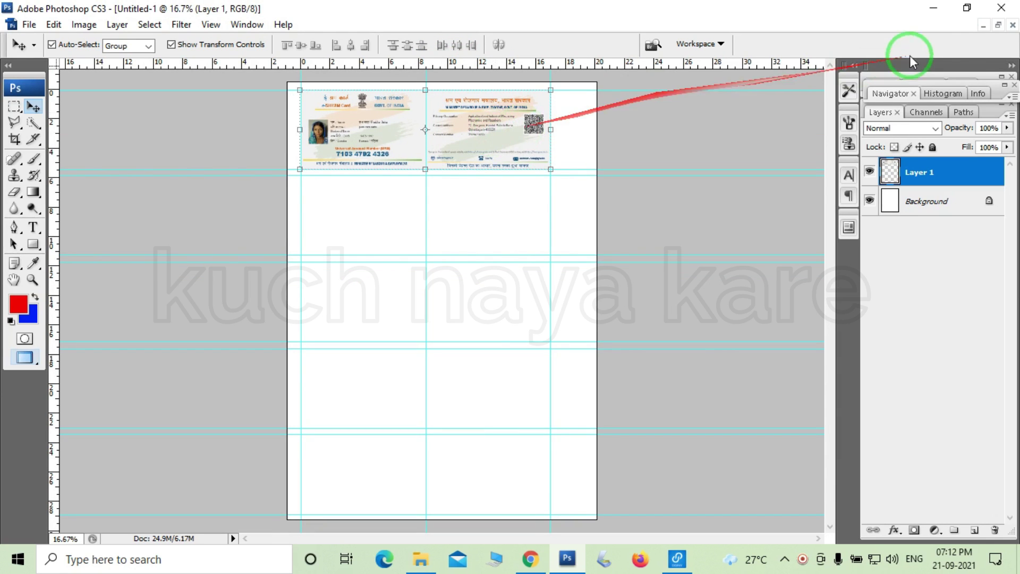
- Copy the card front into the A4 page and scale it to fit the second row
click(998, 24)
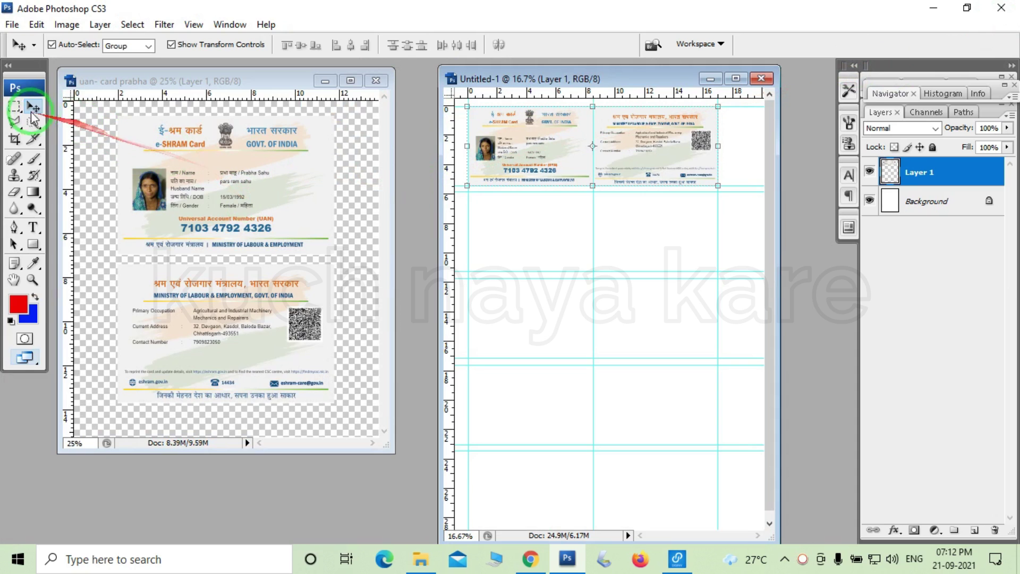
click(14, 106)
click(120, 115)
drag(117, 117, 335, 253)
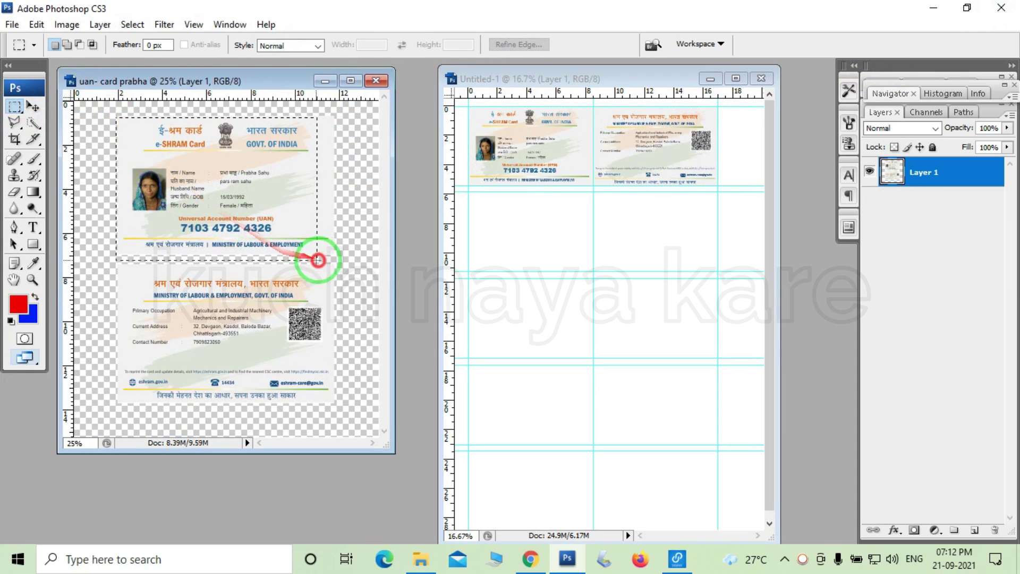
click(33, 106)
mouse_move(258, 182)
mouse_down()
mouse_move(566, 267)
mouse_move(562, 241)
mouse_up()
drag(613, 285, 597, 274)
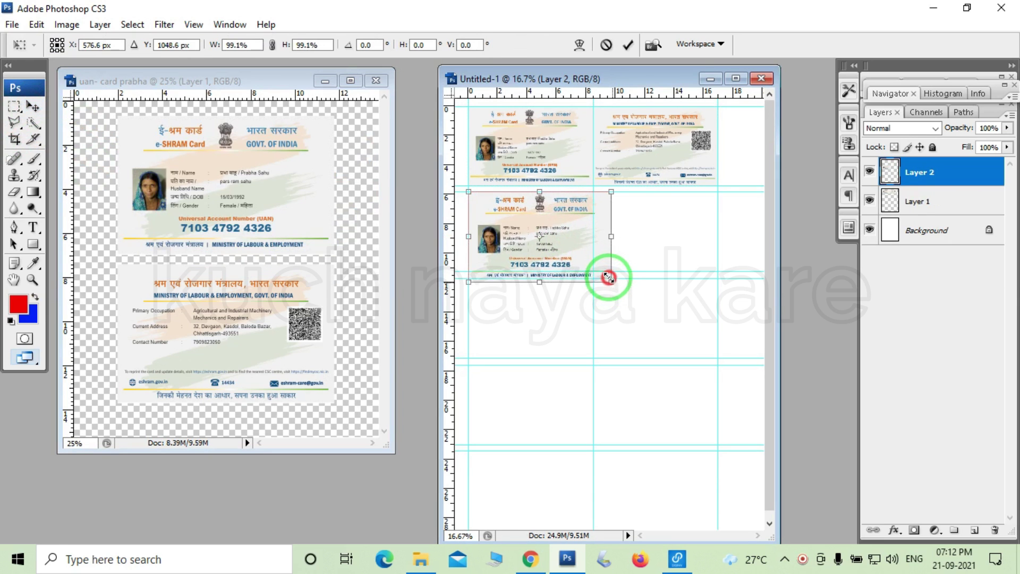
key(Return)
- Copy the card back into the page beside it and begin resizing it to fit the row
click(261, 198)
click(15, 106)
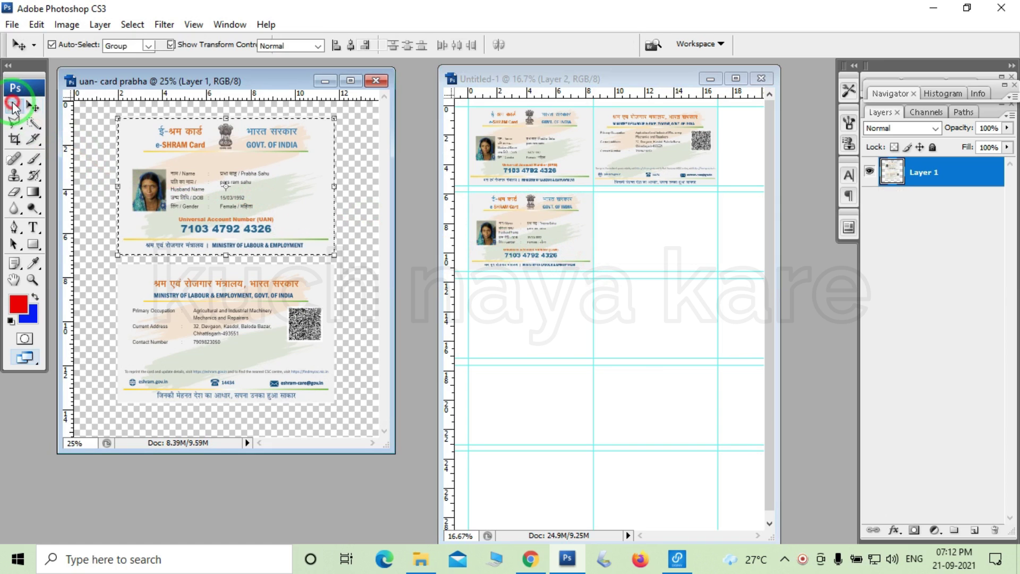
mouse_move(118, 266)
mouse_down()
mouse_move(302, 394)
mouse_move(333, 402)
mouse_up()
click(34, 107)
mouse_move(246, 342)
mouse_down()
mouse_move(641, 243)
mouse_move(722, 272)
mouse_up()
key(ctrl+t)
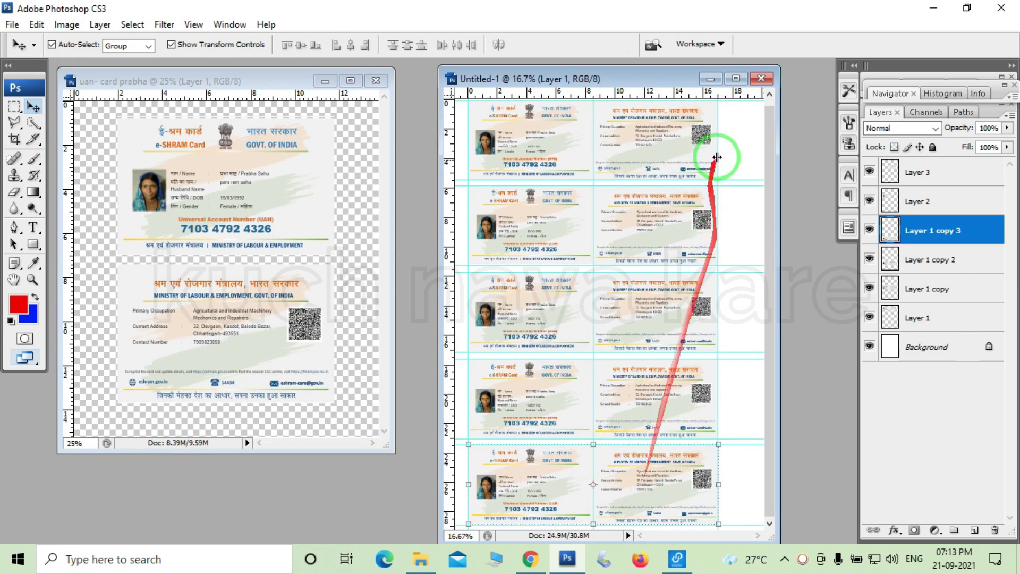
- Maximize the five-row card layout window to fill the workspace
click(736, 79)
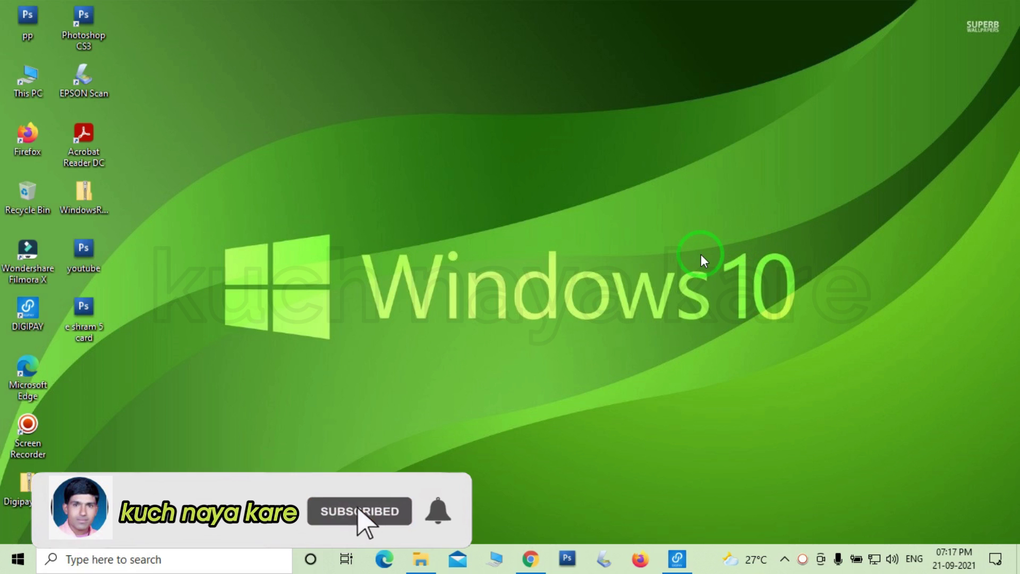
- Open the e shram 5 card file from the desktop with Adobe Photoshop CS3
right_click(75, 307)
click(109, 300)
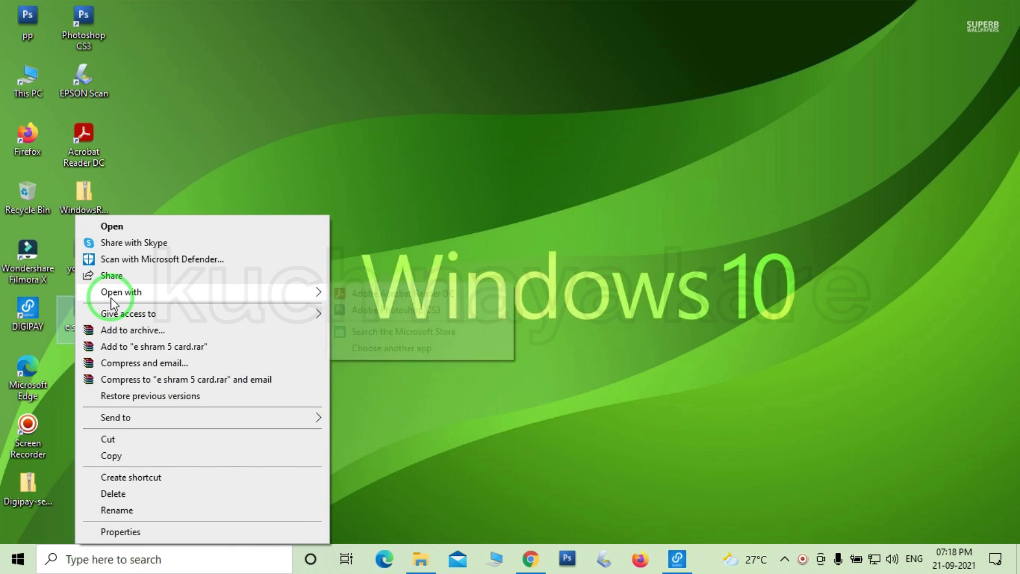
click(379, 314)
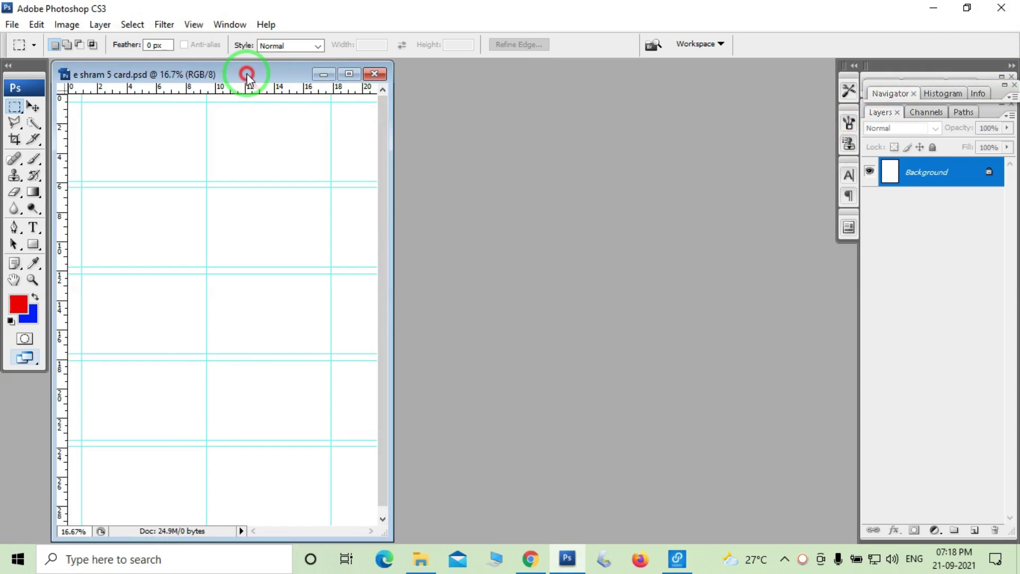
- Drag the e shram 5 card.psd window to the centre of the workspace
drag(248, 74, 520, 73)
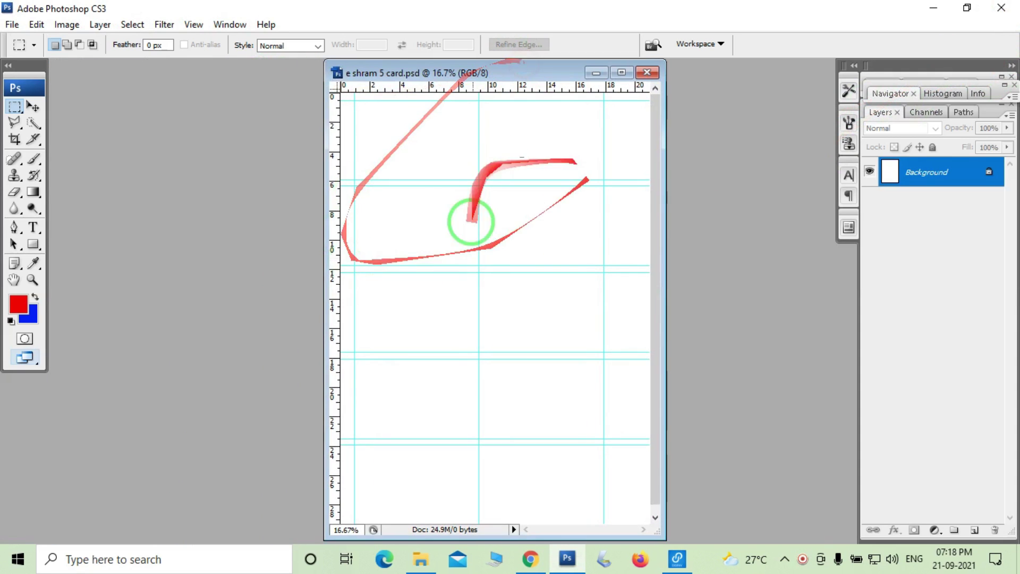